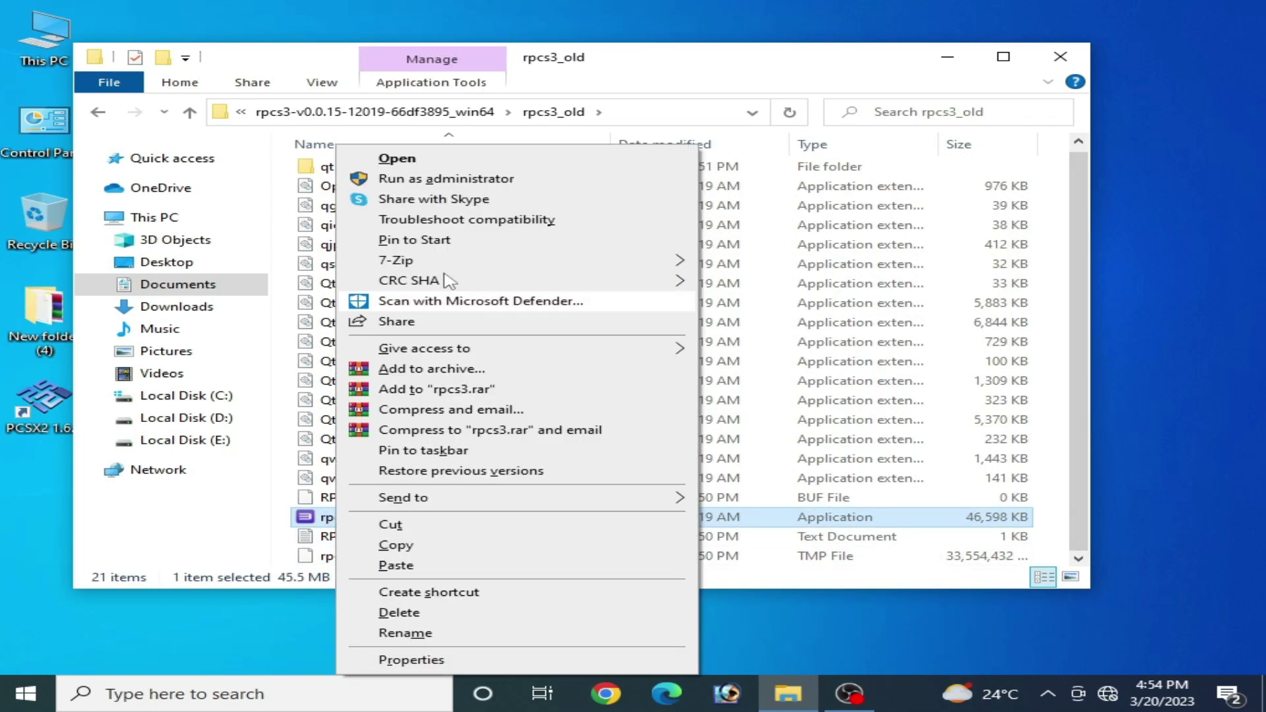
- Try to launch the rpcs3 application from the rpcs3_old folder twice, dismissing the error dialog each time
click(397, 159)
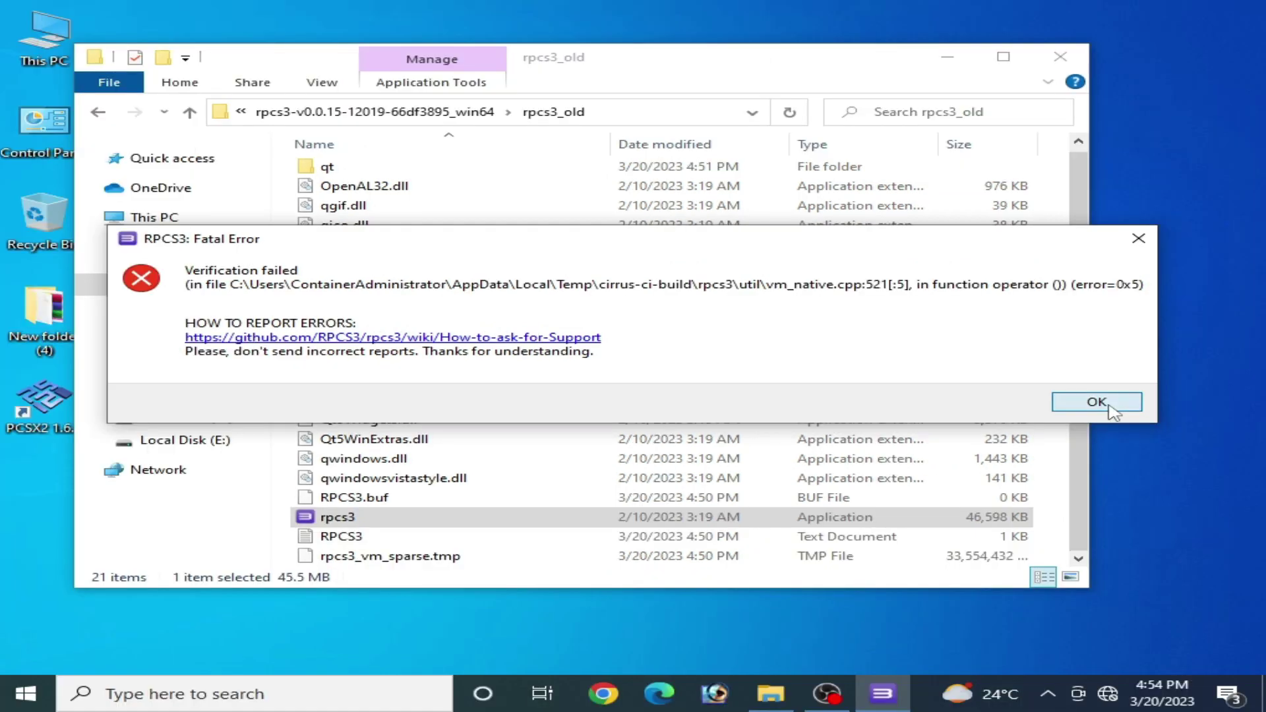
click(1191, 415)
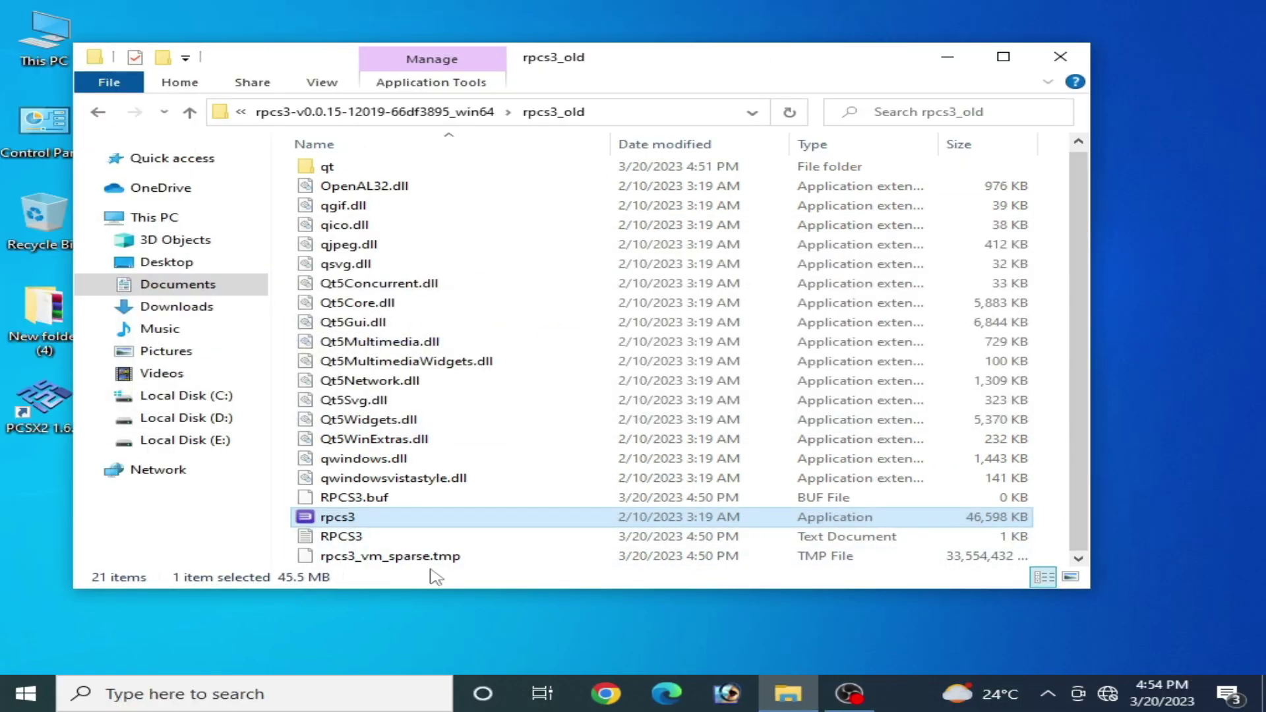
right_click(348, 521)
click(398, 160)
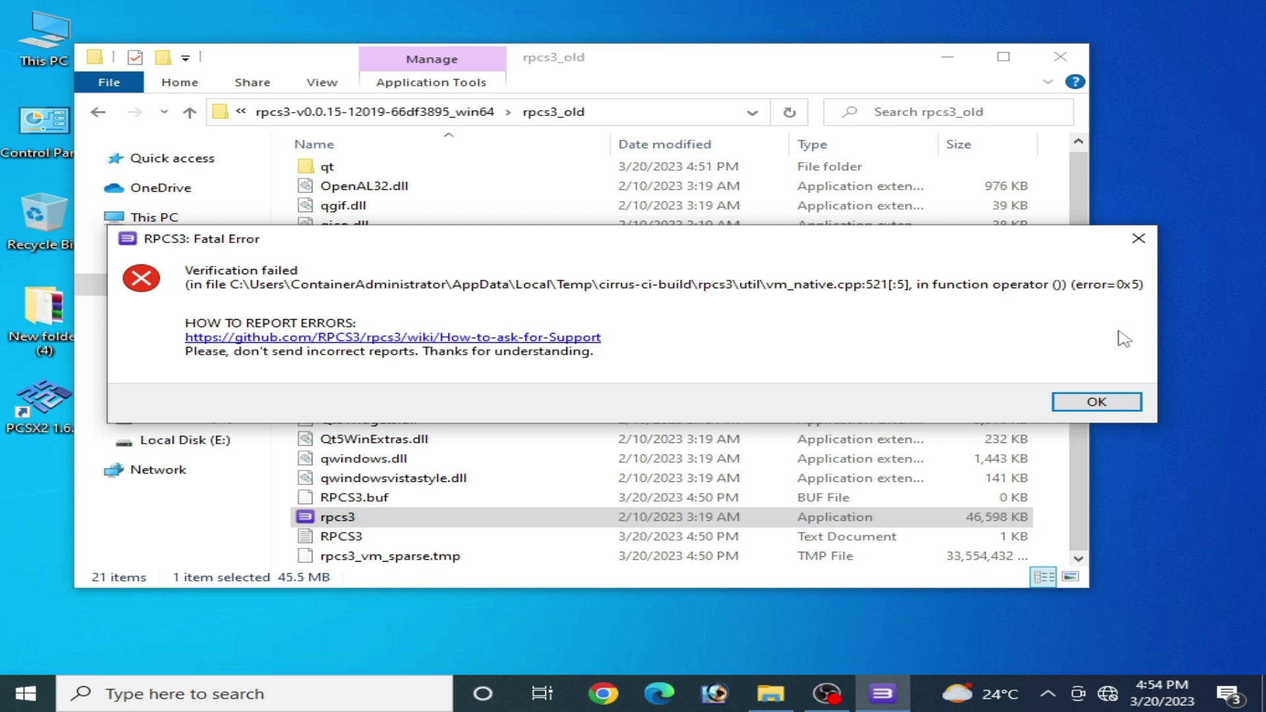
click(1112, 401)
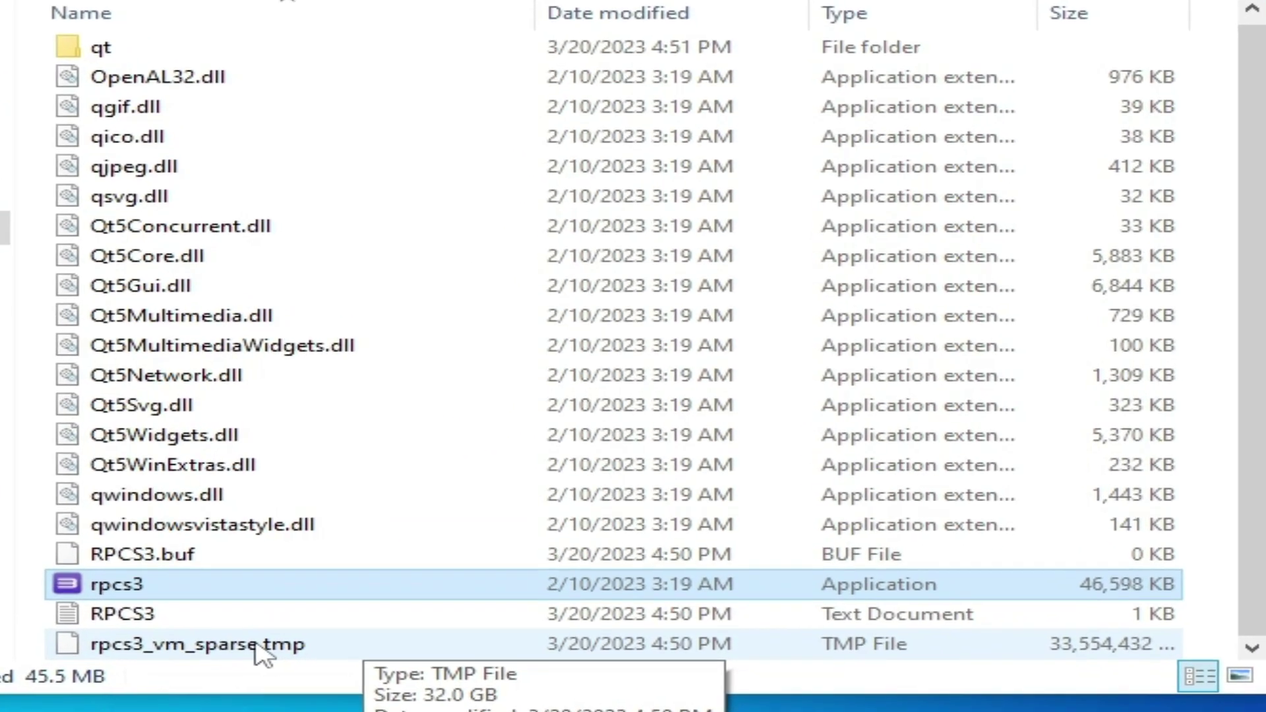
- Permanently delete the rpcs3_vm_sparse.tmp file from the rpcs3_old folder
click(305, 621)
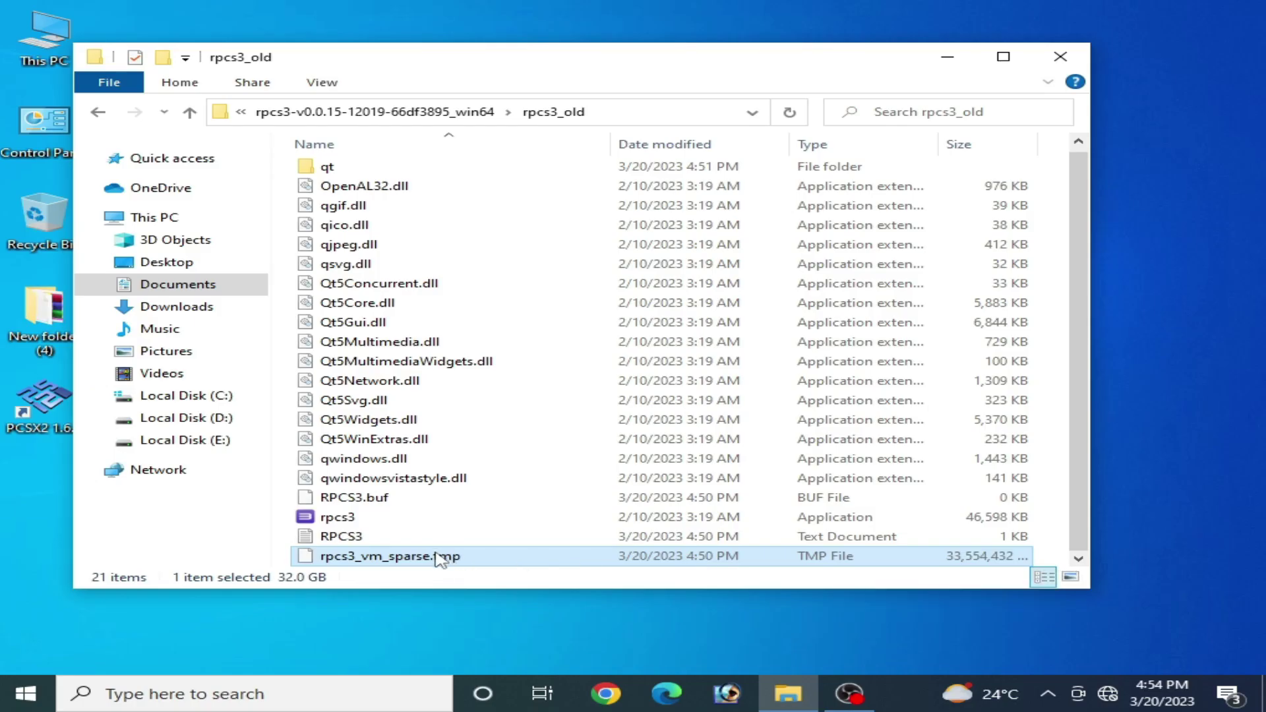
right_click(440, 557)
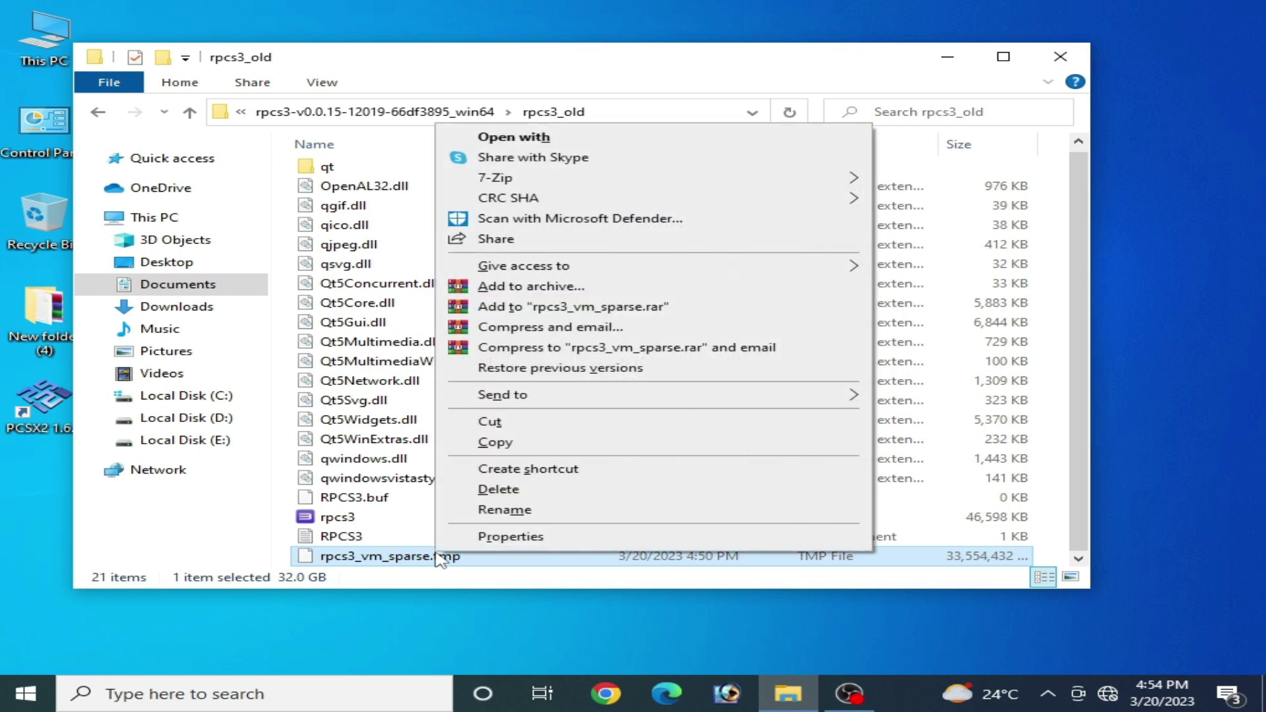
click(518, 490)
click(727, 422)
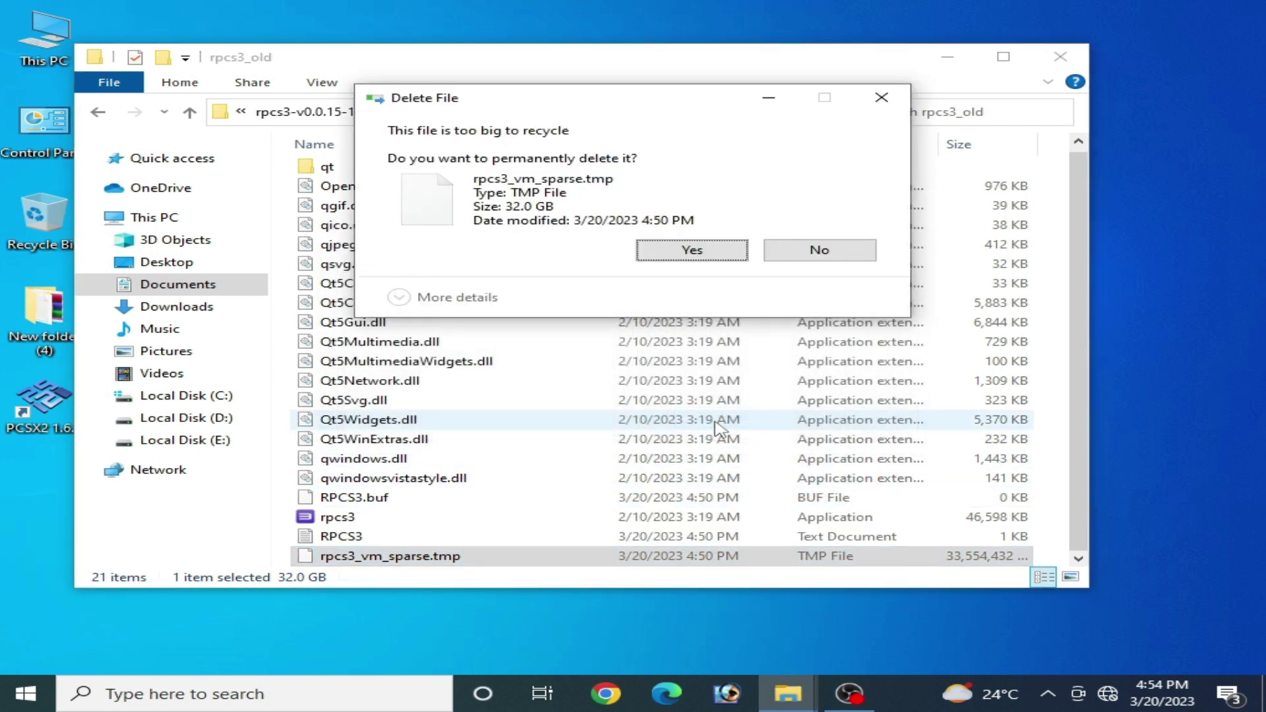
click(711, 247)
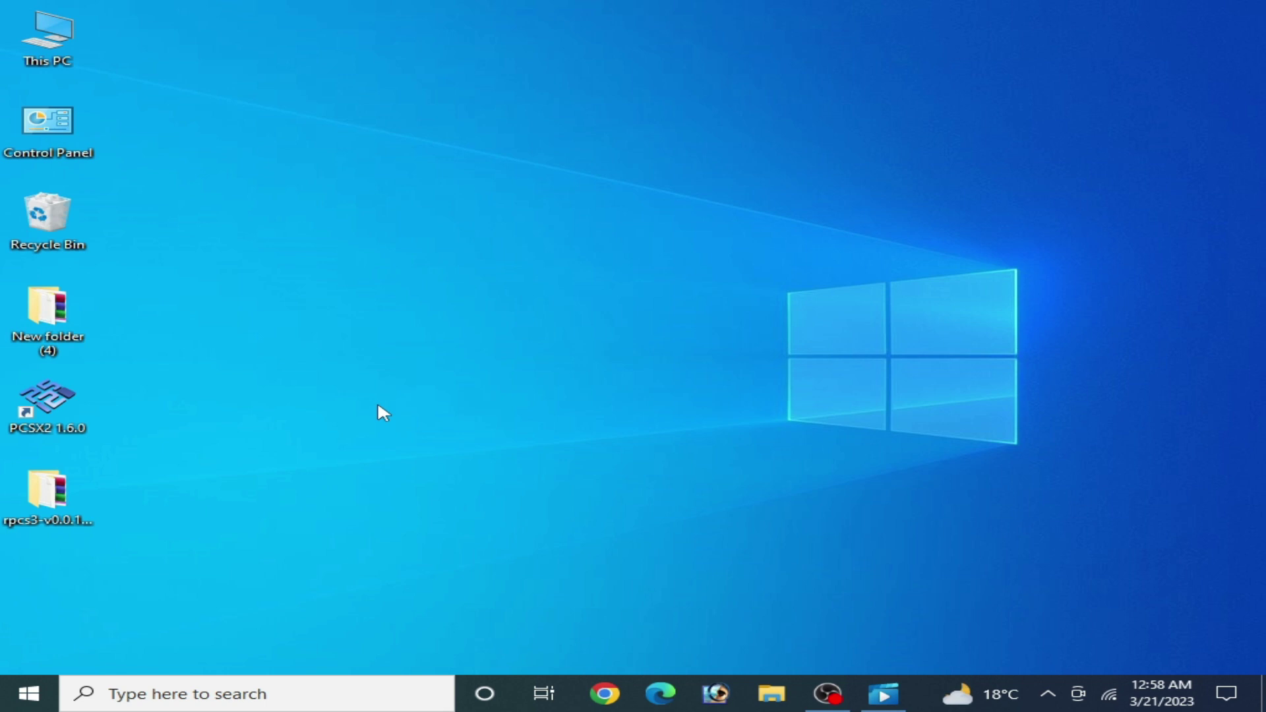
- Look inside the desktop folder rpcs3-v0.0.15-12019-66df3895_win64 and move that folder to Local Disk (E:)
double_click(51, 60)
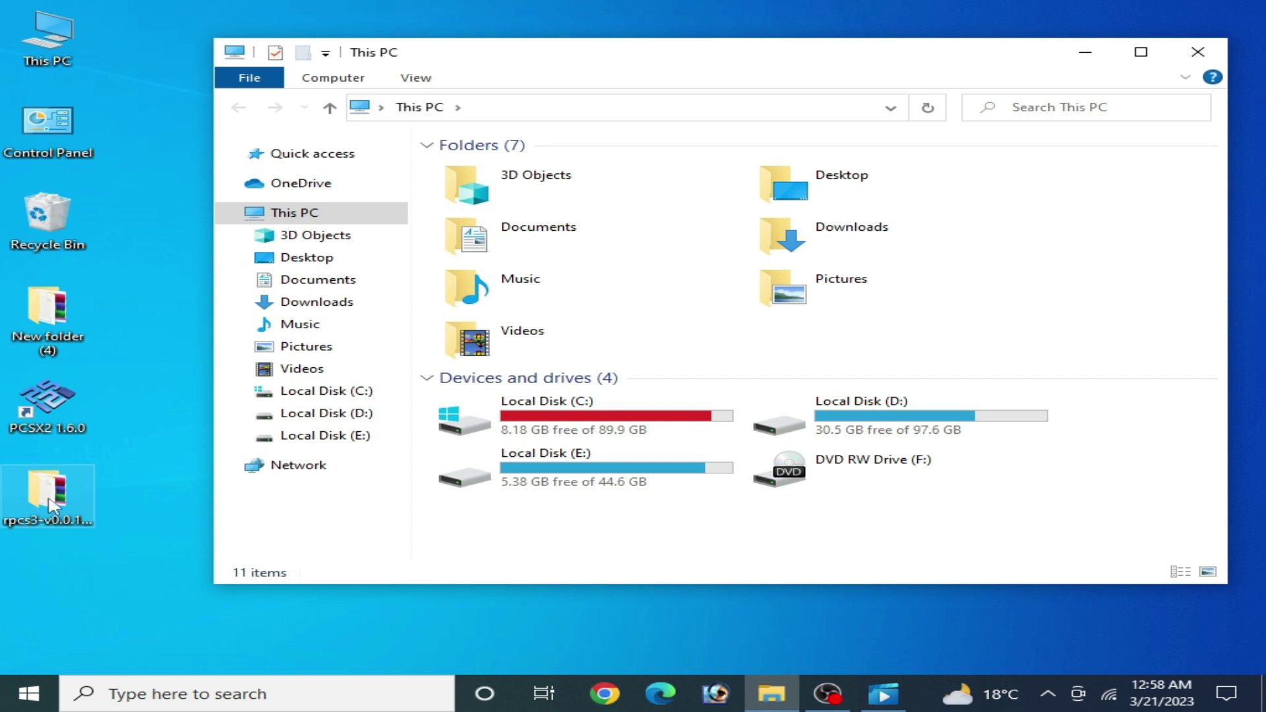
double_click(50, 504)
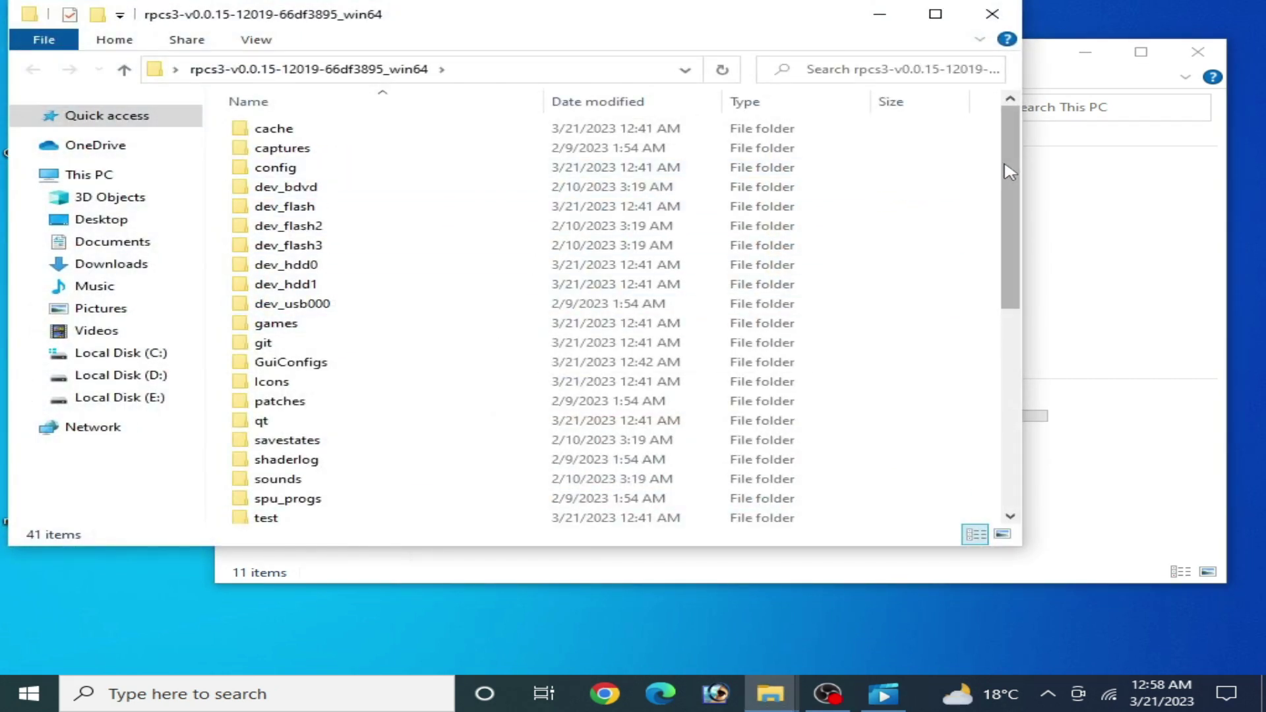
drag(1009, 172, 1009, 356)
click(991, 13)
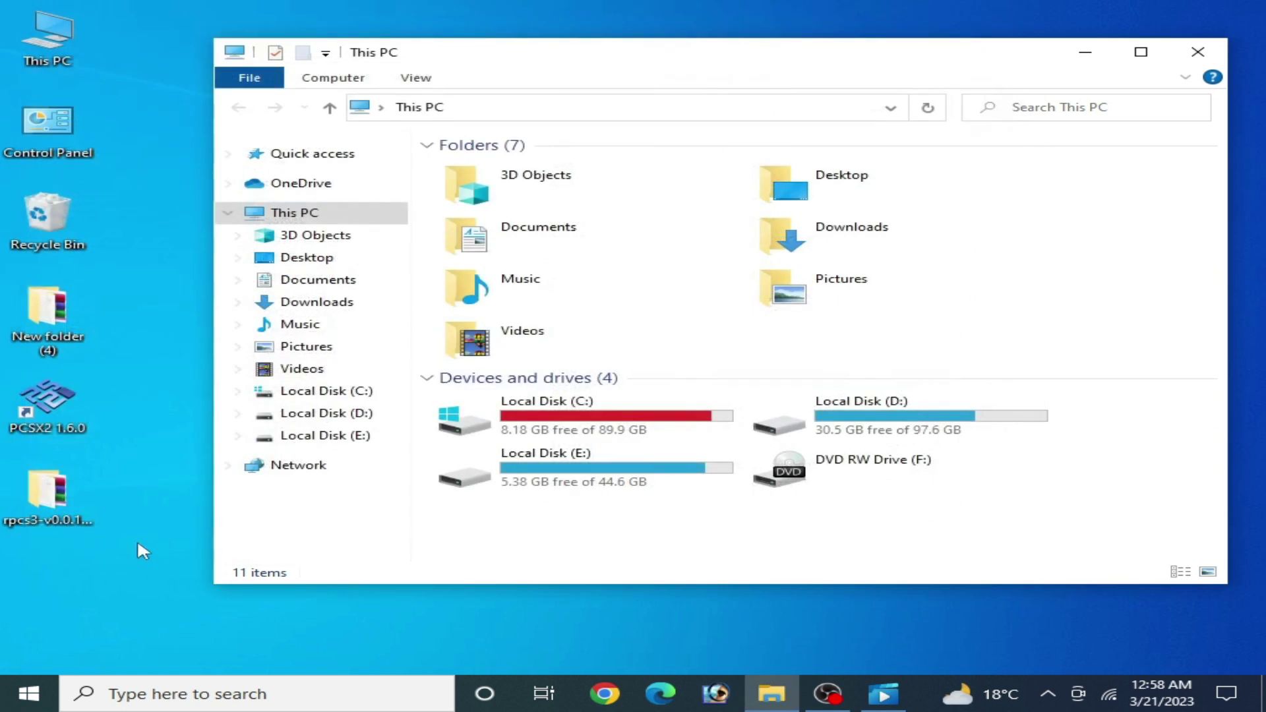
right_click(52, 498)
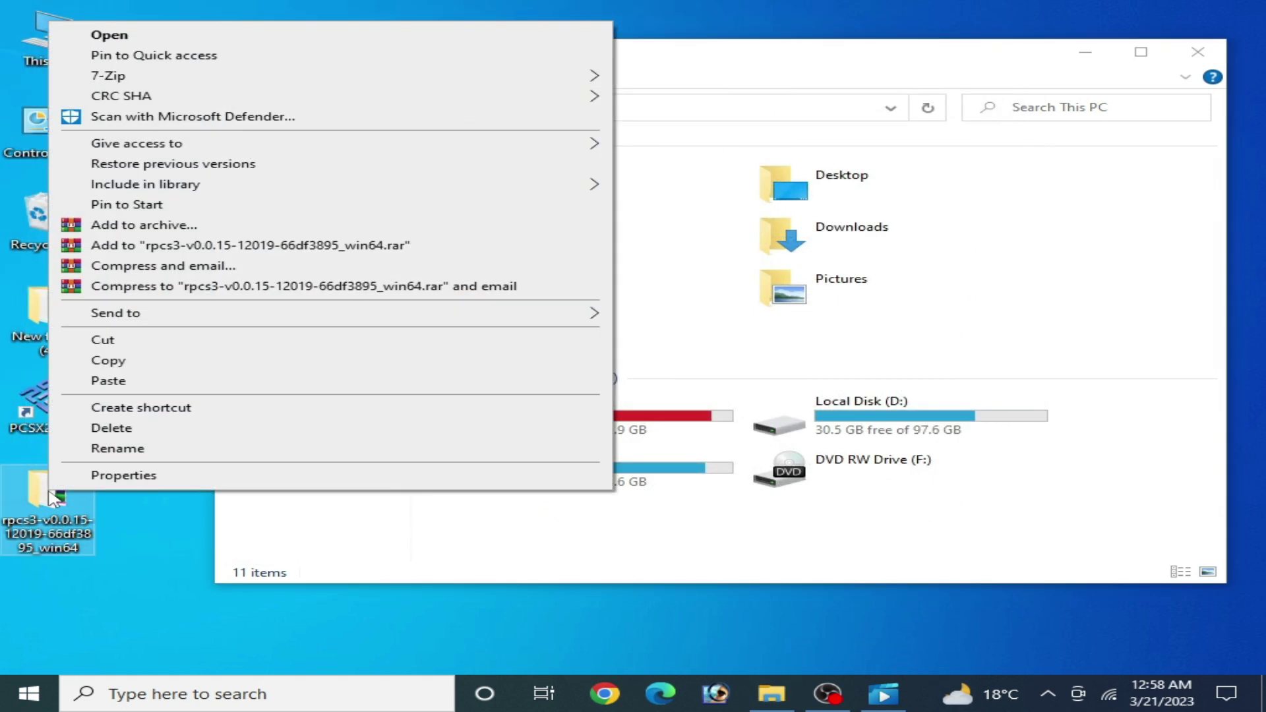
click(99, 340)
right_click(571, 472)
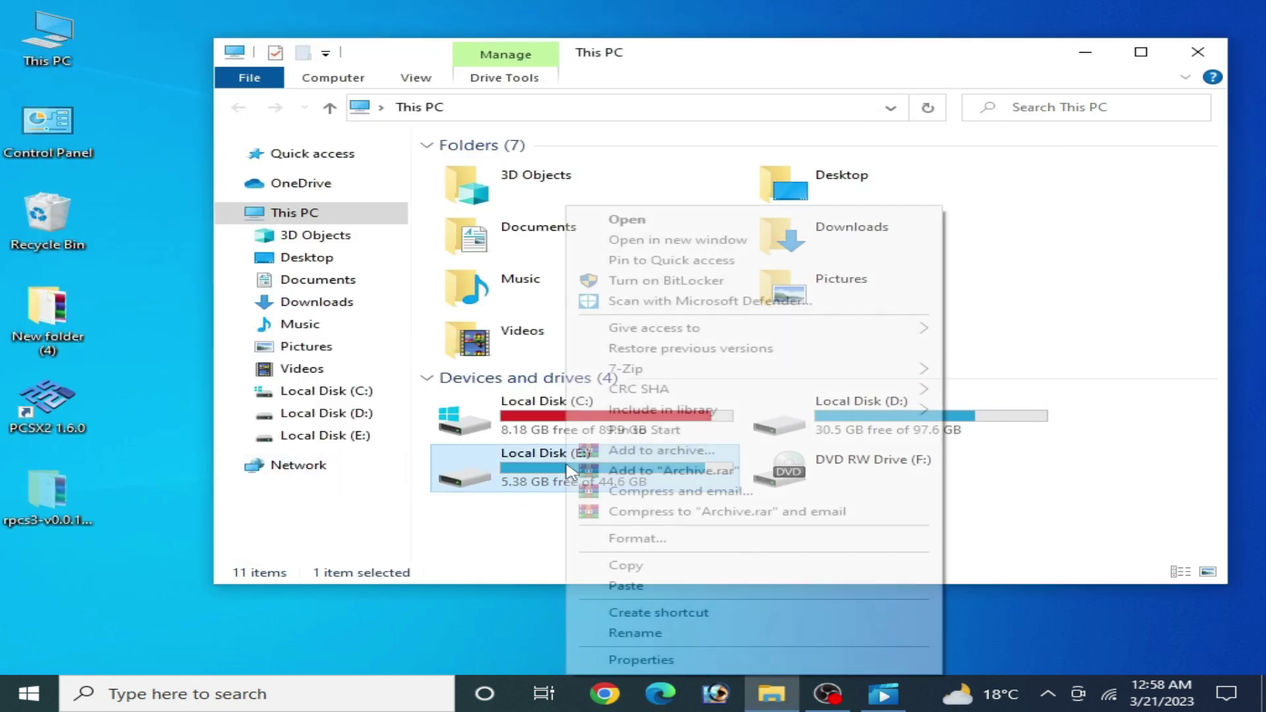
click(624, 585)
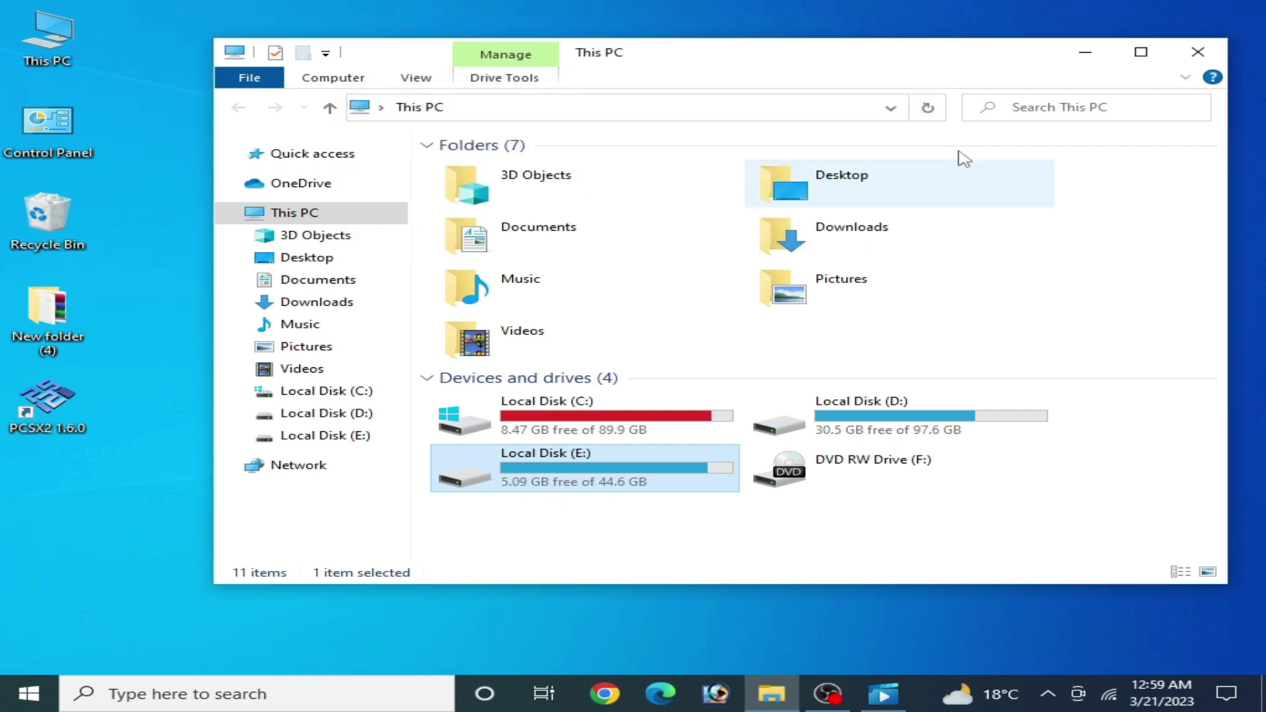
click(1197, 52)
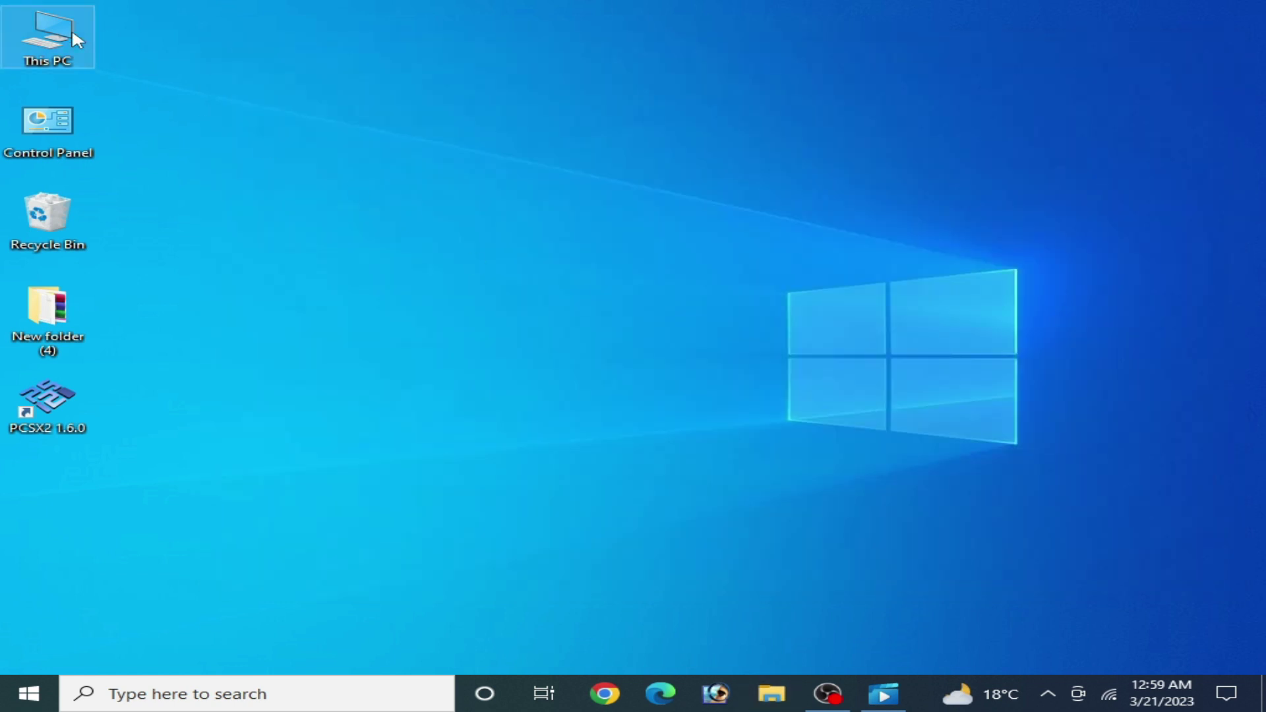
- Open the user's profile folder inside the Users folder on Local Disk (C:)
double_click(72, 32)
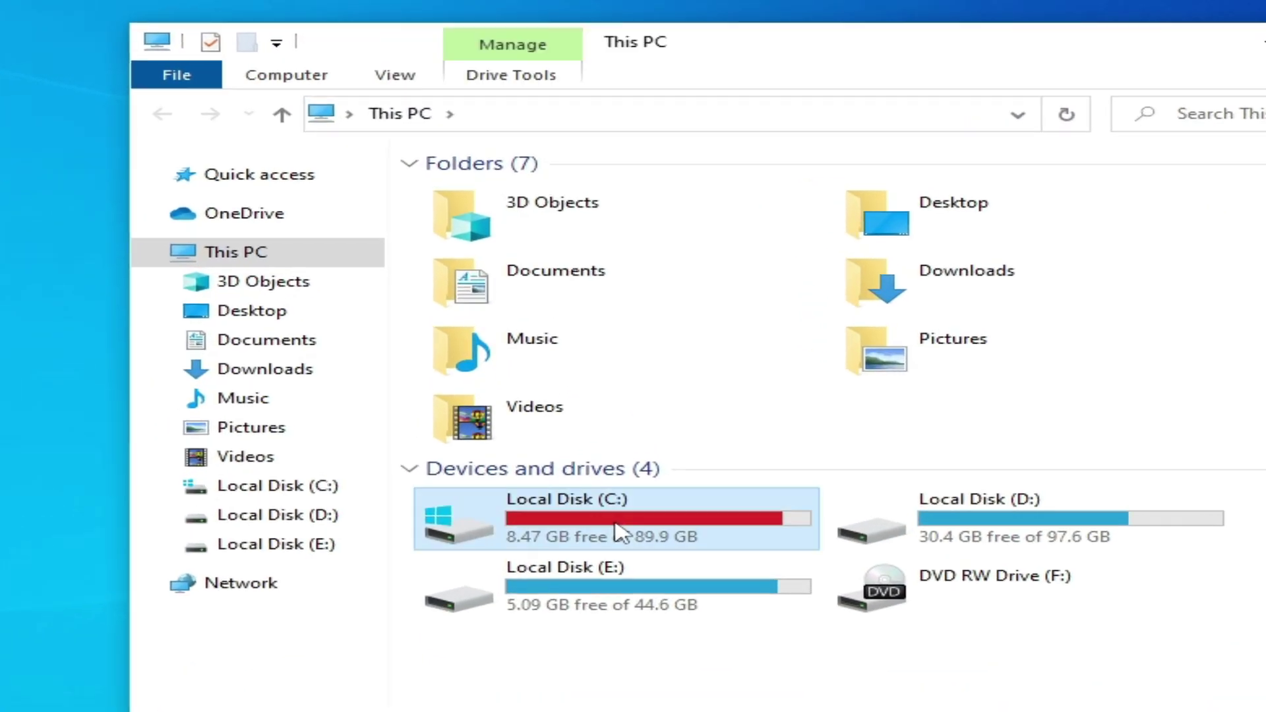
double_click(601, 476)
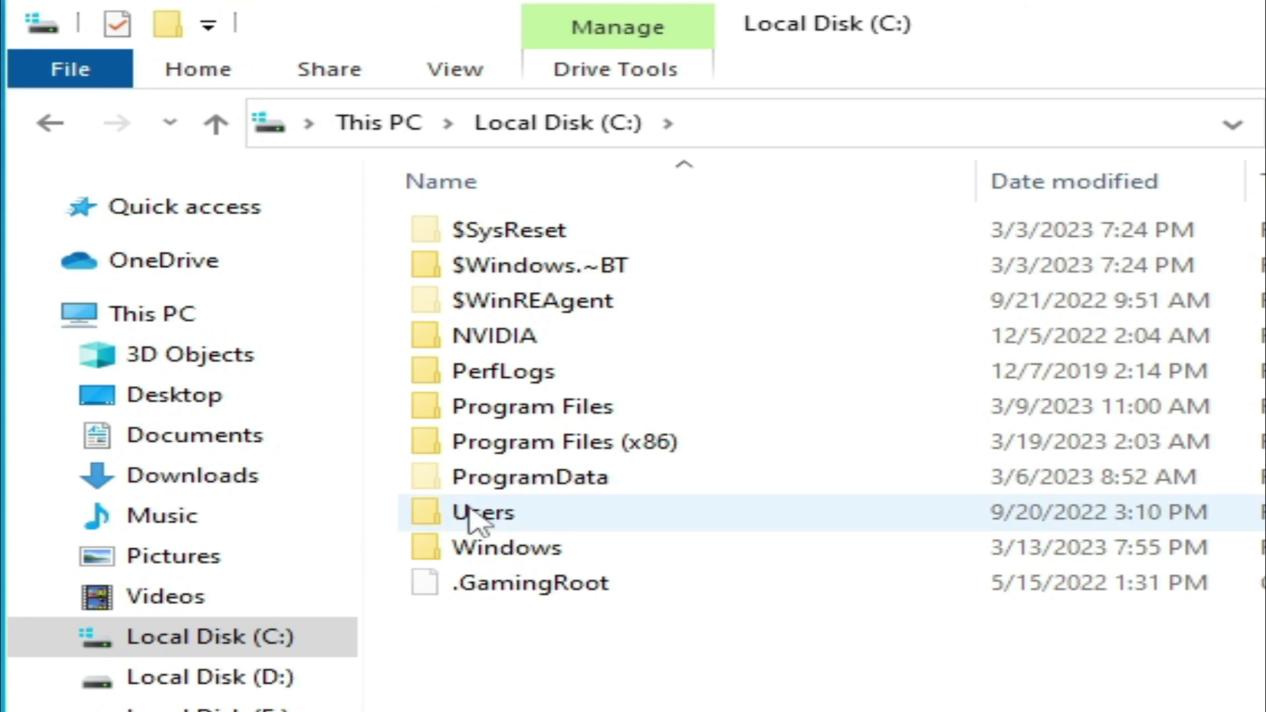
double_click(472, 515)
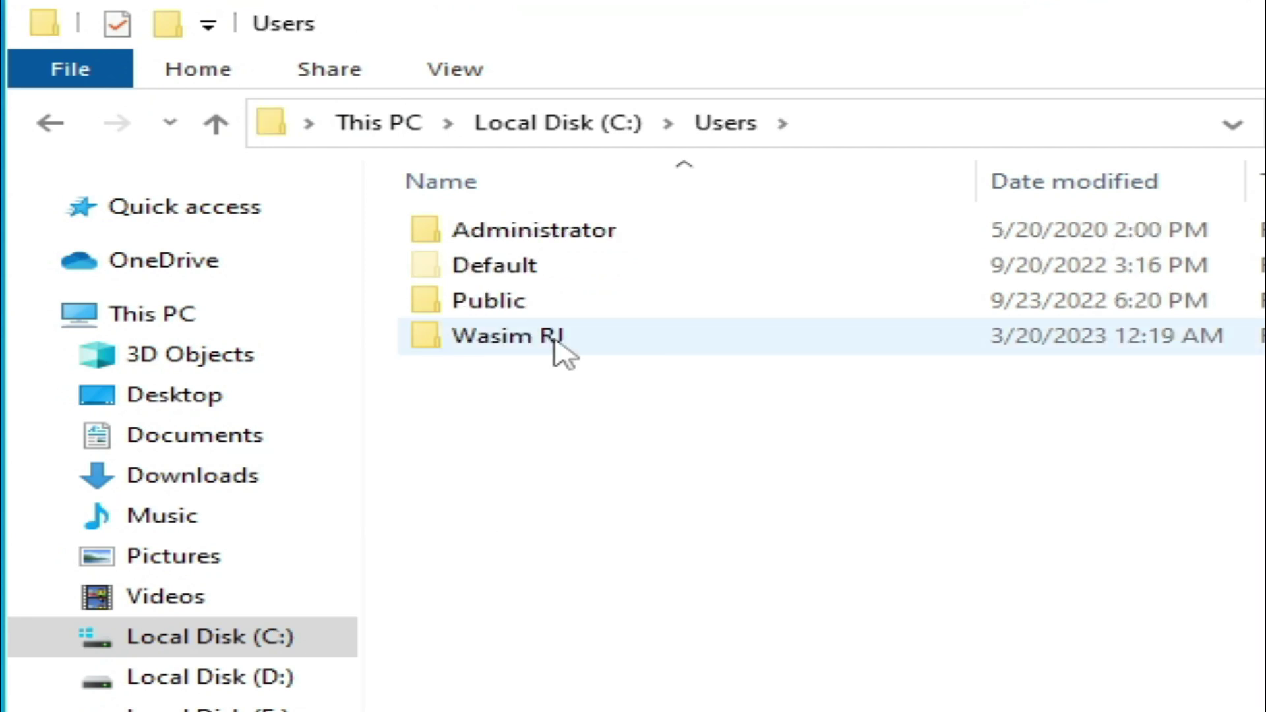
double_click(556, 345)
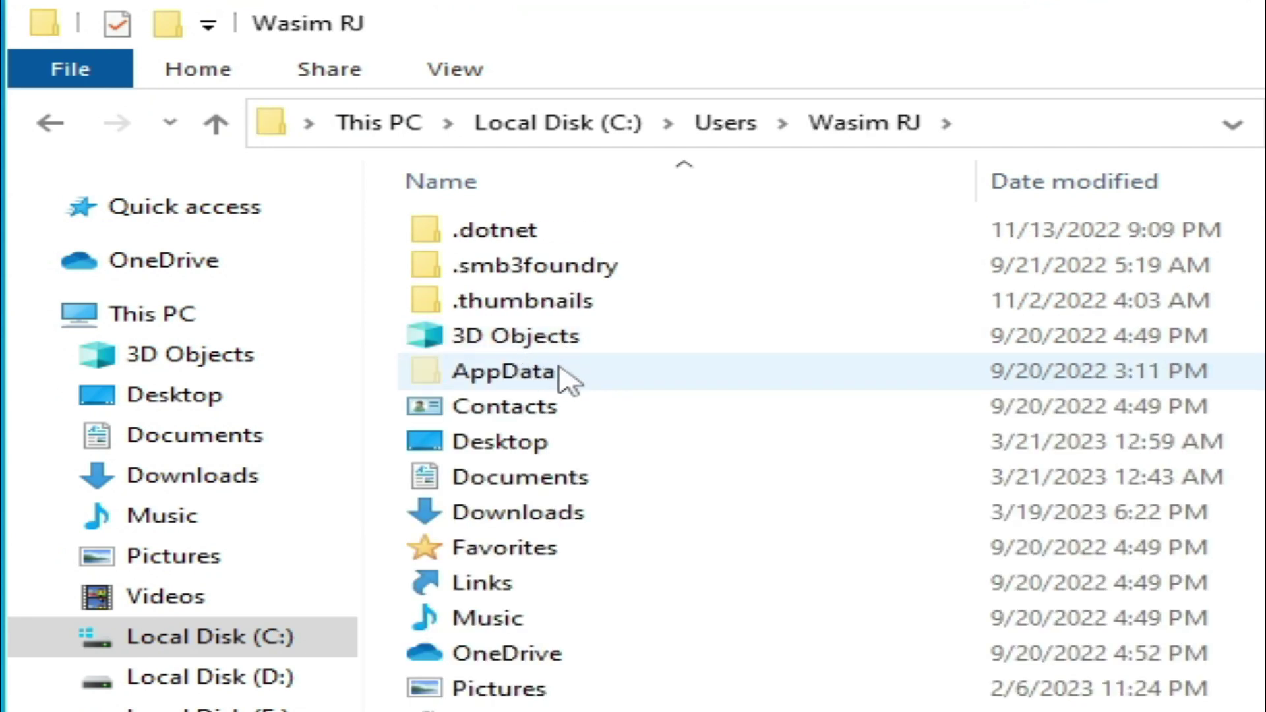
- Turn the display of hidden items off and back on in the user's profile folder
click(455, 71)
click(1164, 190)
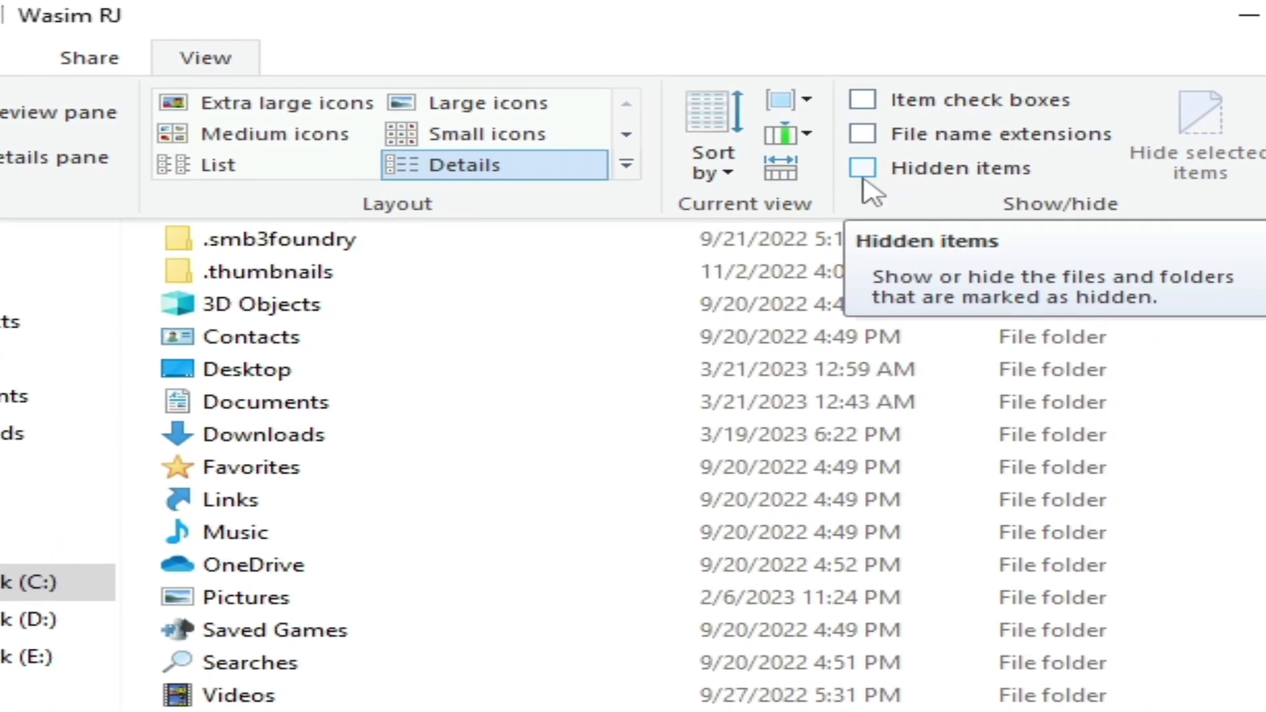
click(943, 182)
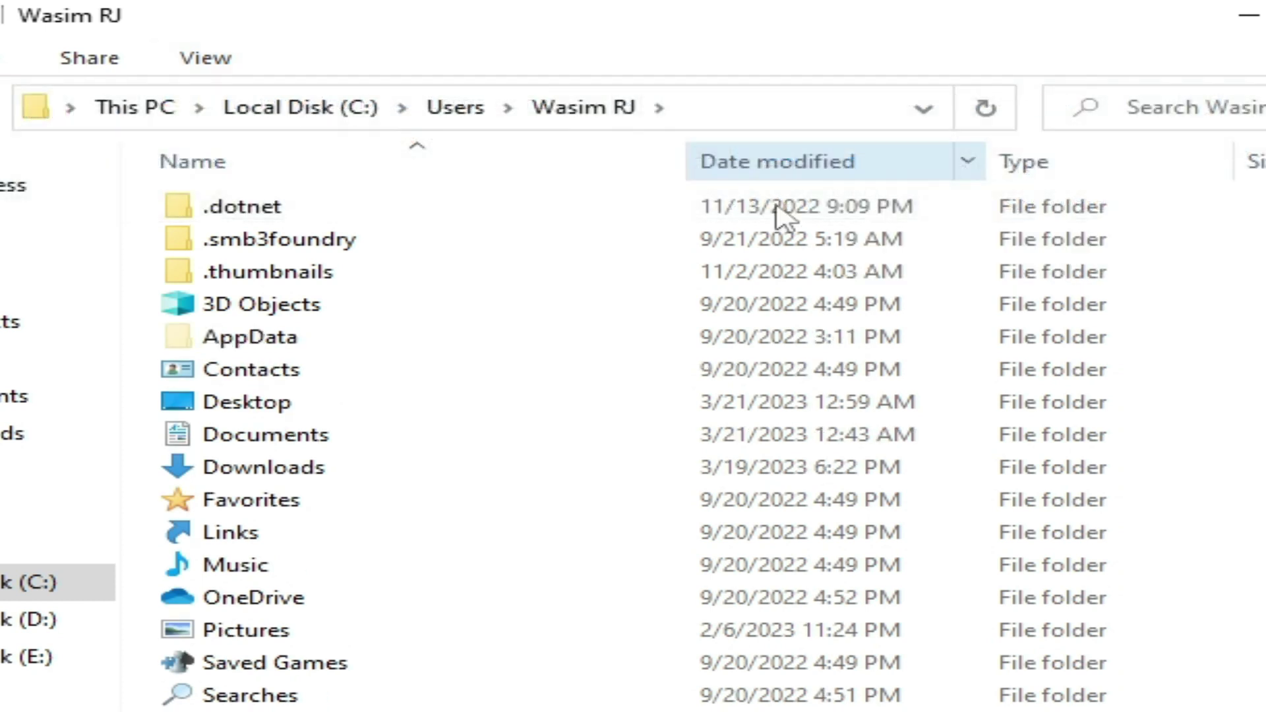
- Open the Temp folder inside AppData\Local of the user's profile
double_click(291, 346)
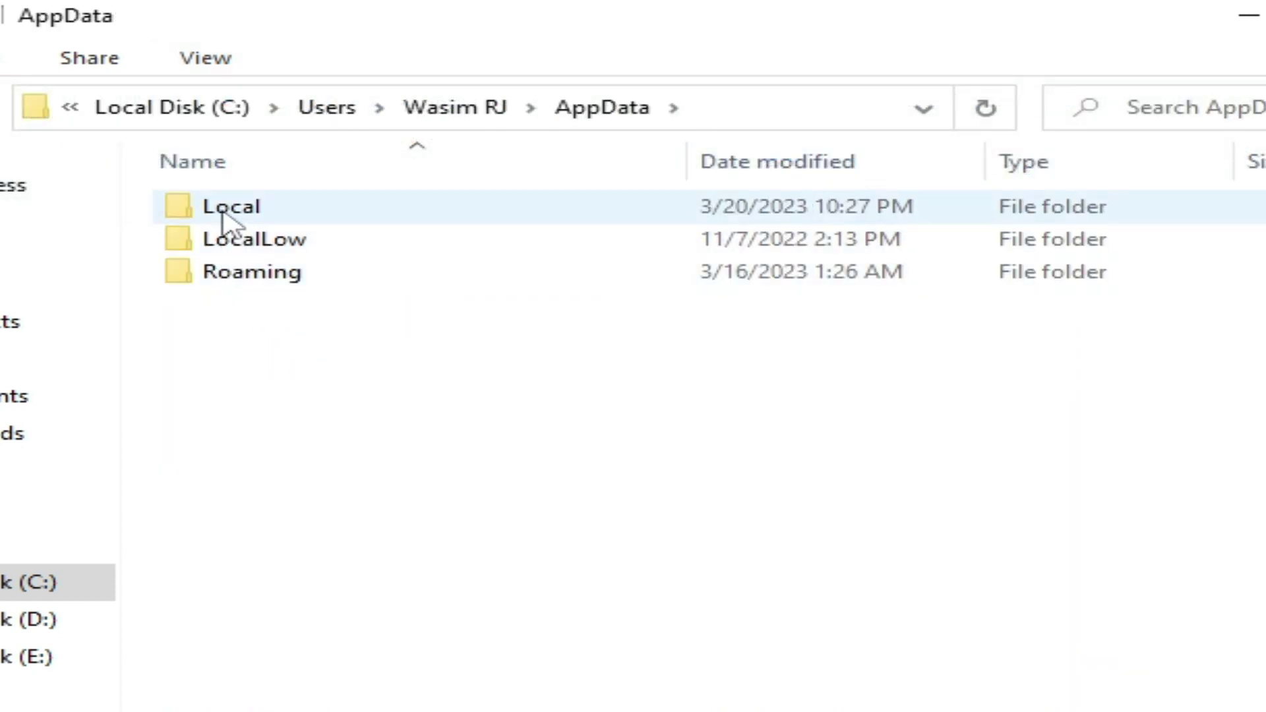
double_click(225, 210)
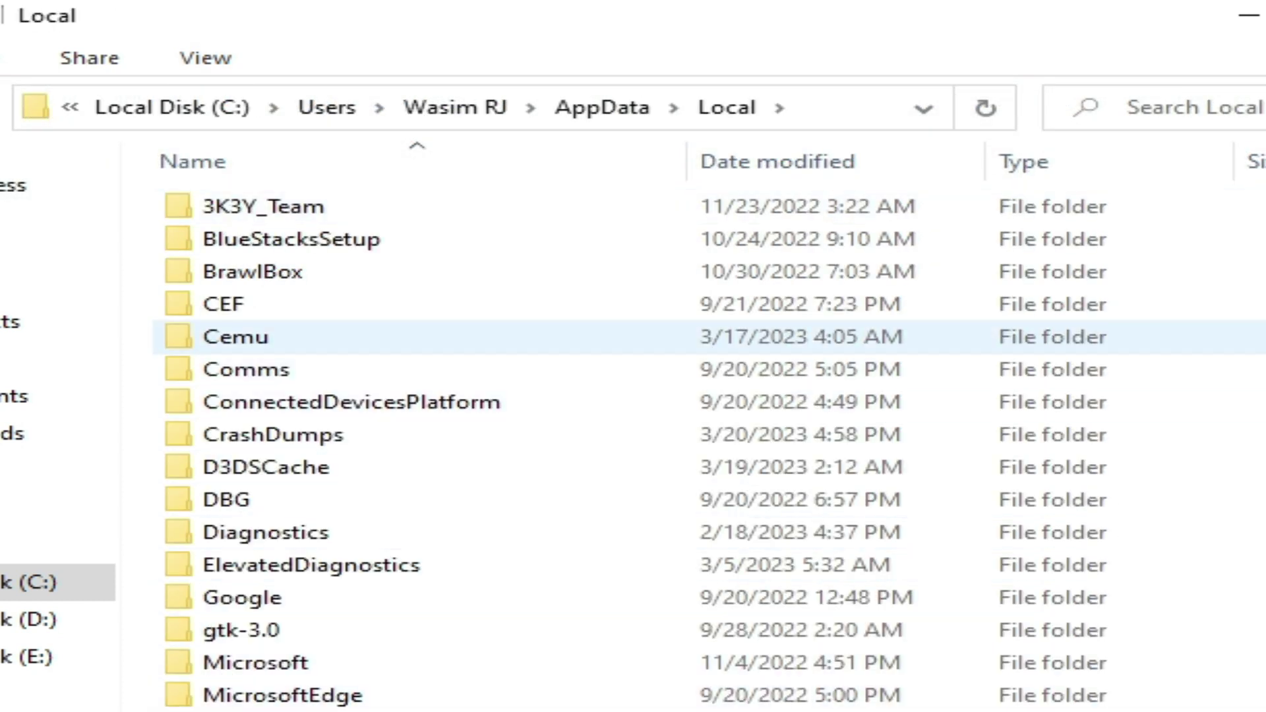
scroll(212, 669, down, 4)
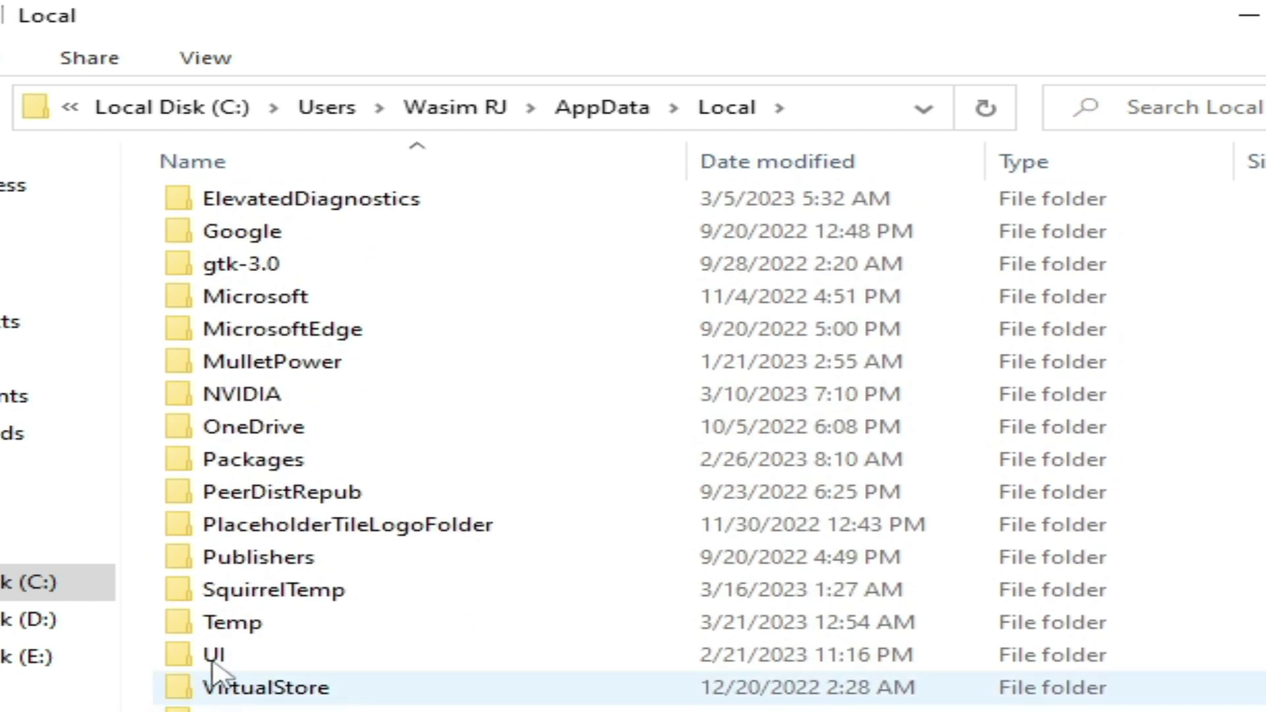
double_click(227, 626)
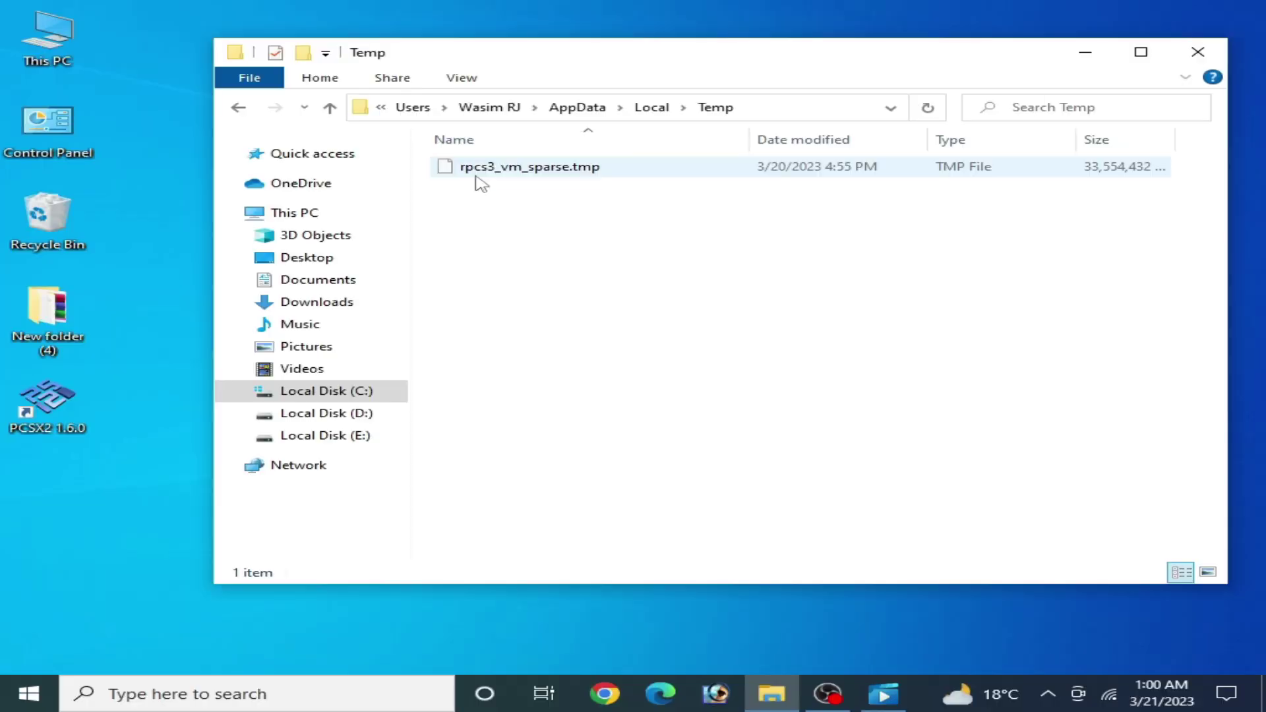
- Permanently delete rpcs3_vm_sparse.tmp from the Temp folder and close the folder window
right_click(491, 175)
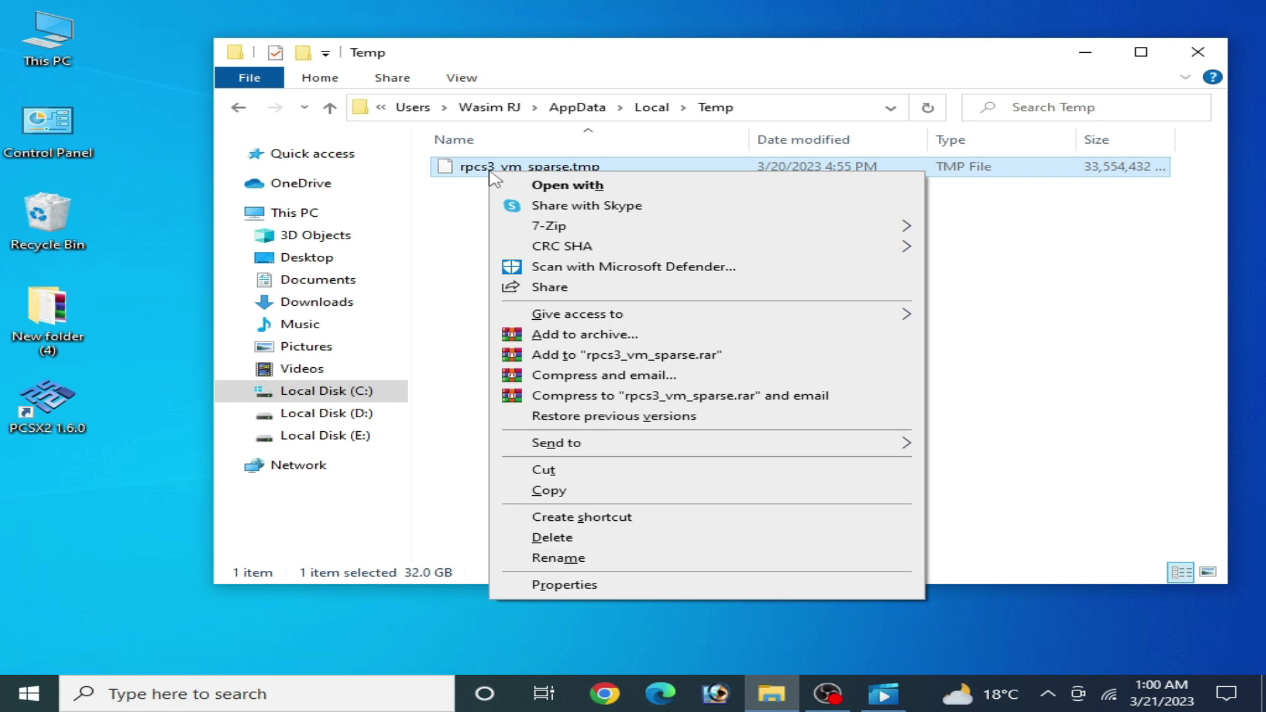
click(557, 537)
click(758, 430)
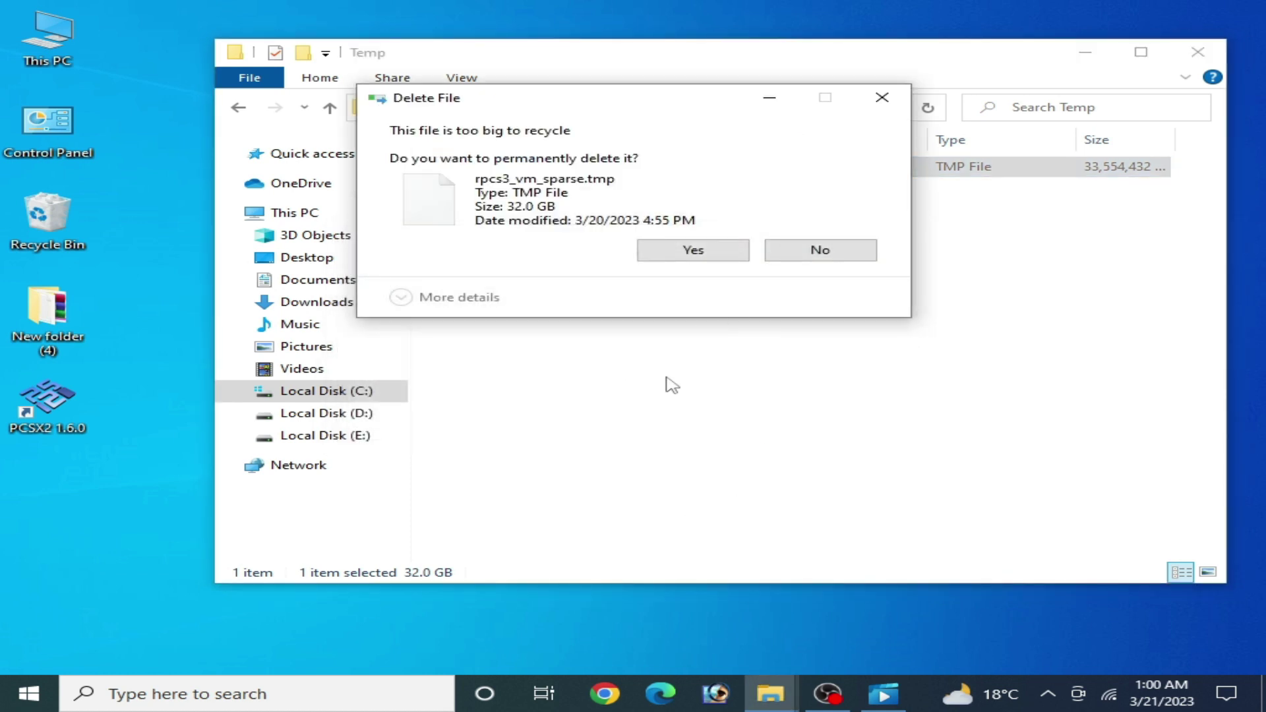
click(667, 256)
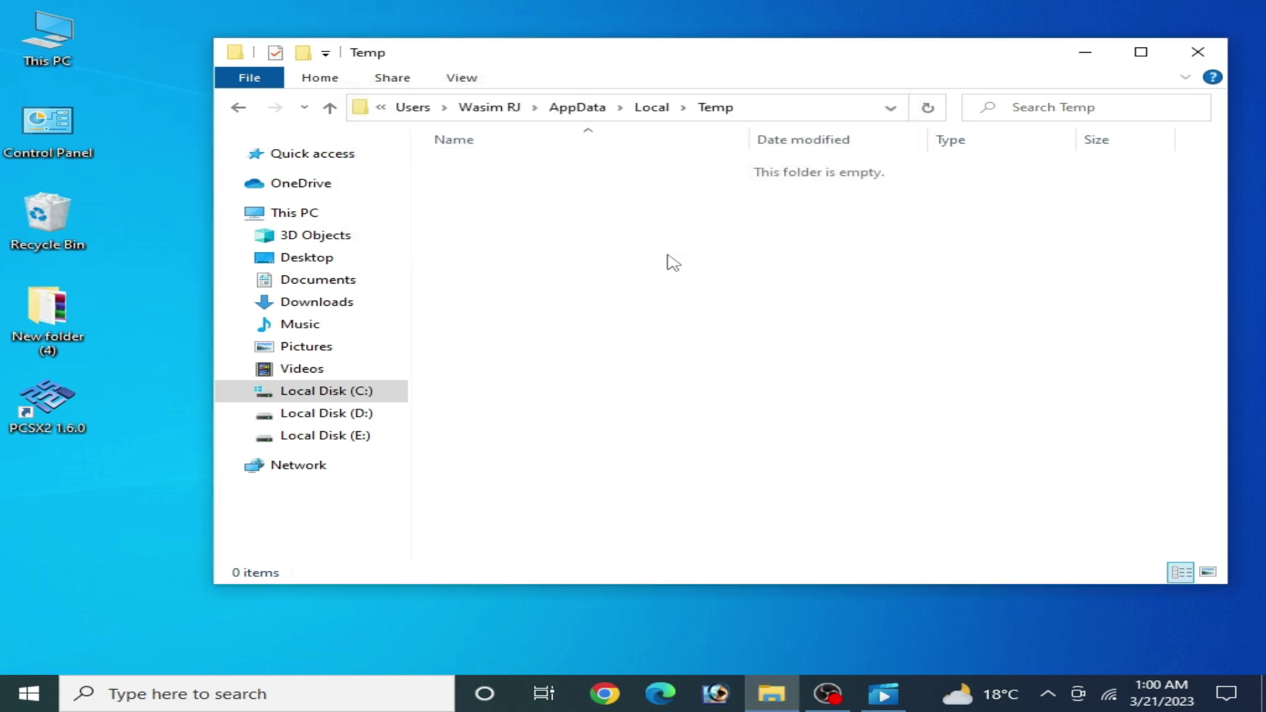
click(1197, 52)
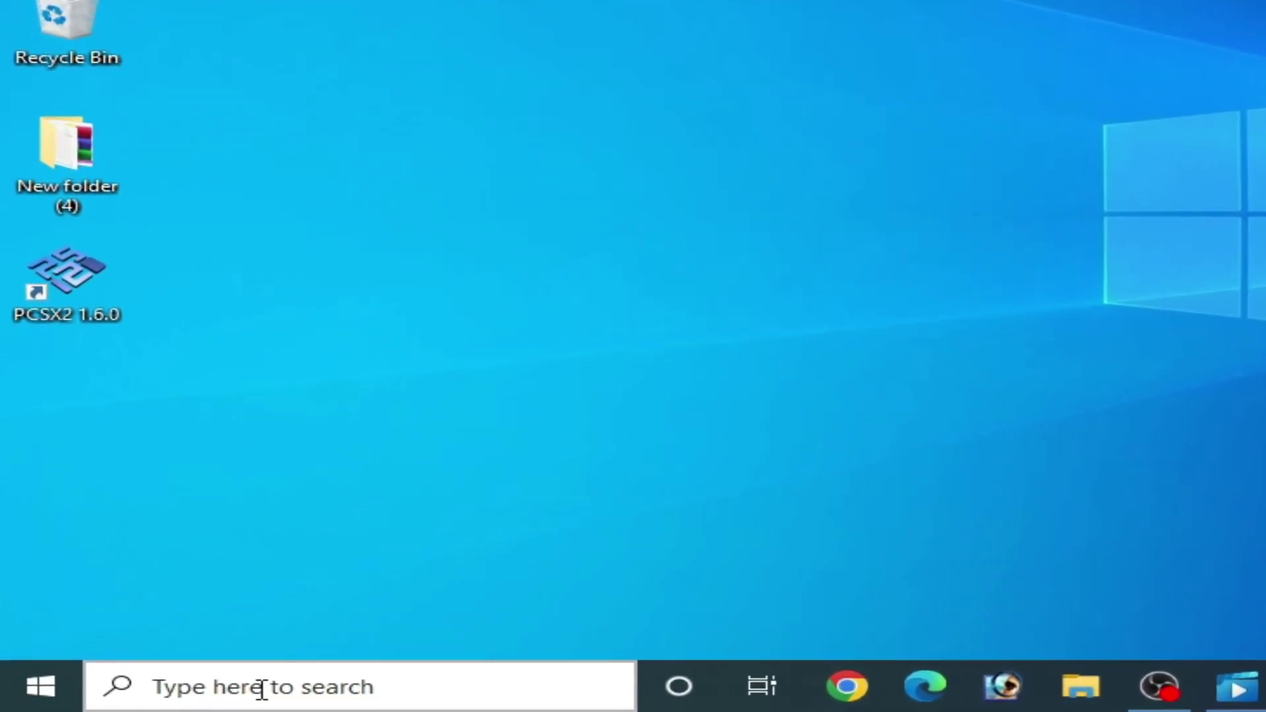
- Search Windows for "settings", launch the Settings app and open its Update & Security section
click(215, 675)
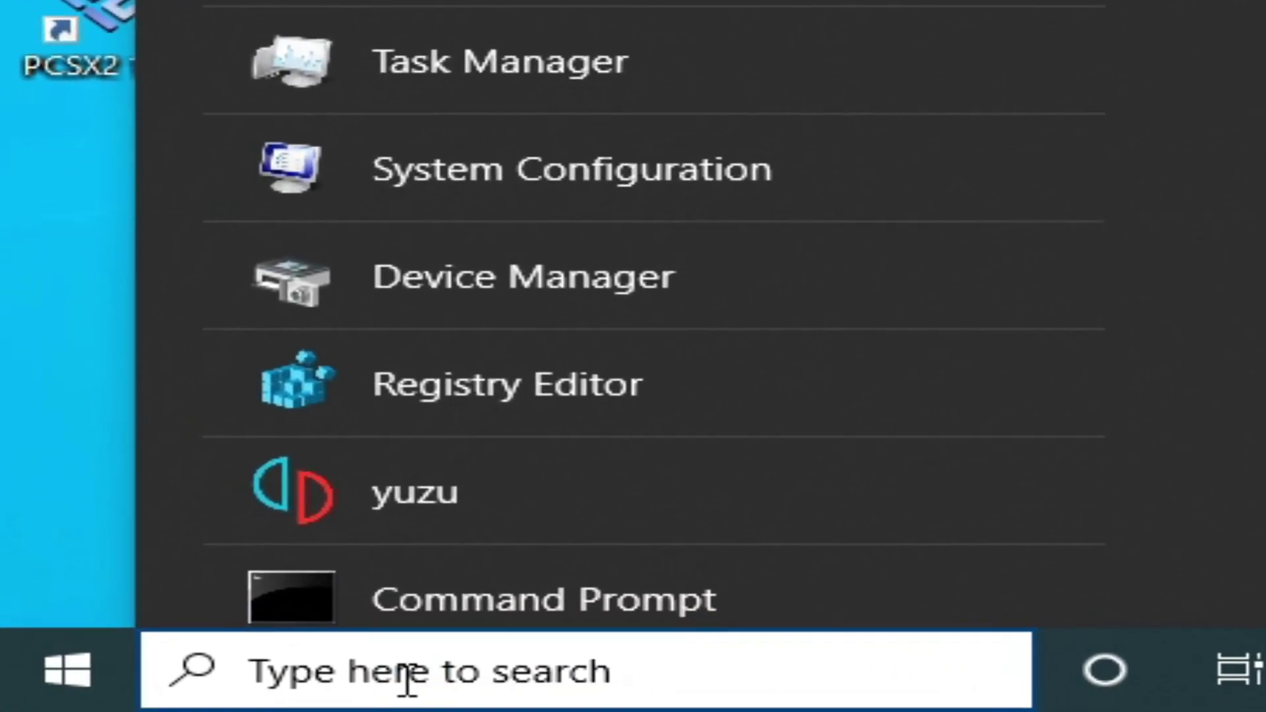
text(setti)
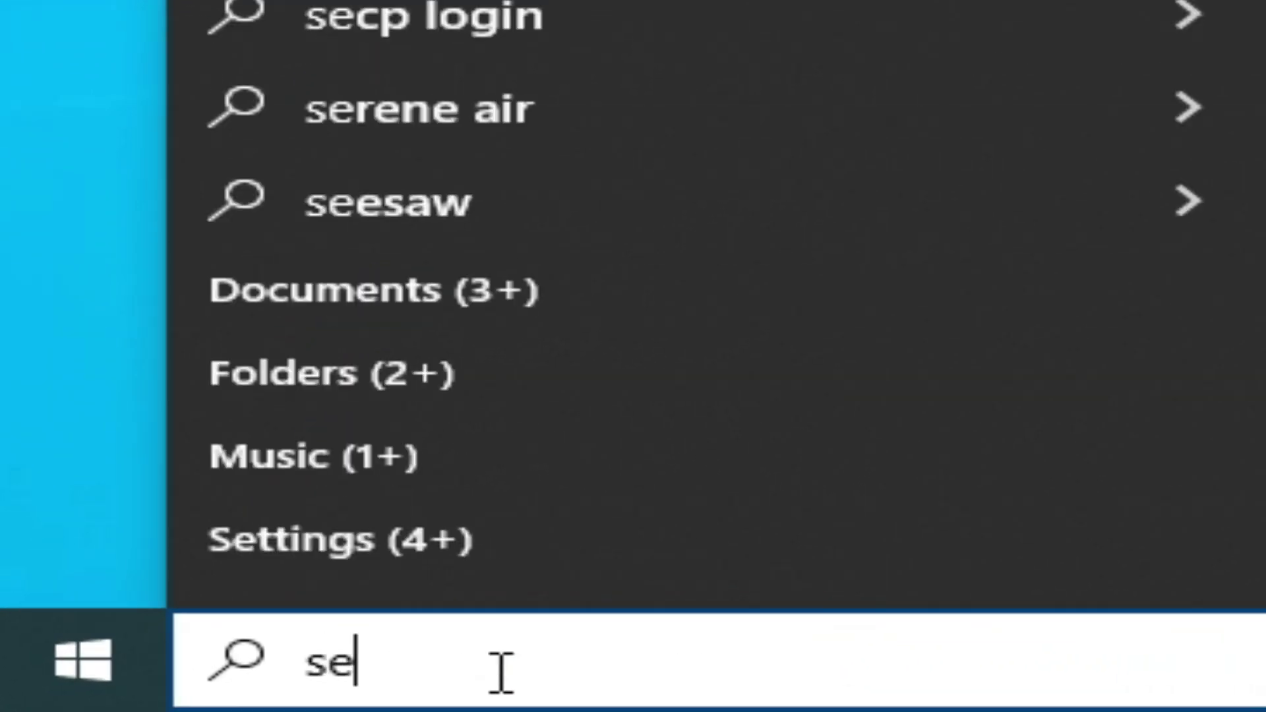
text(ngs)
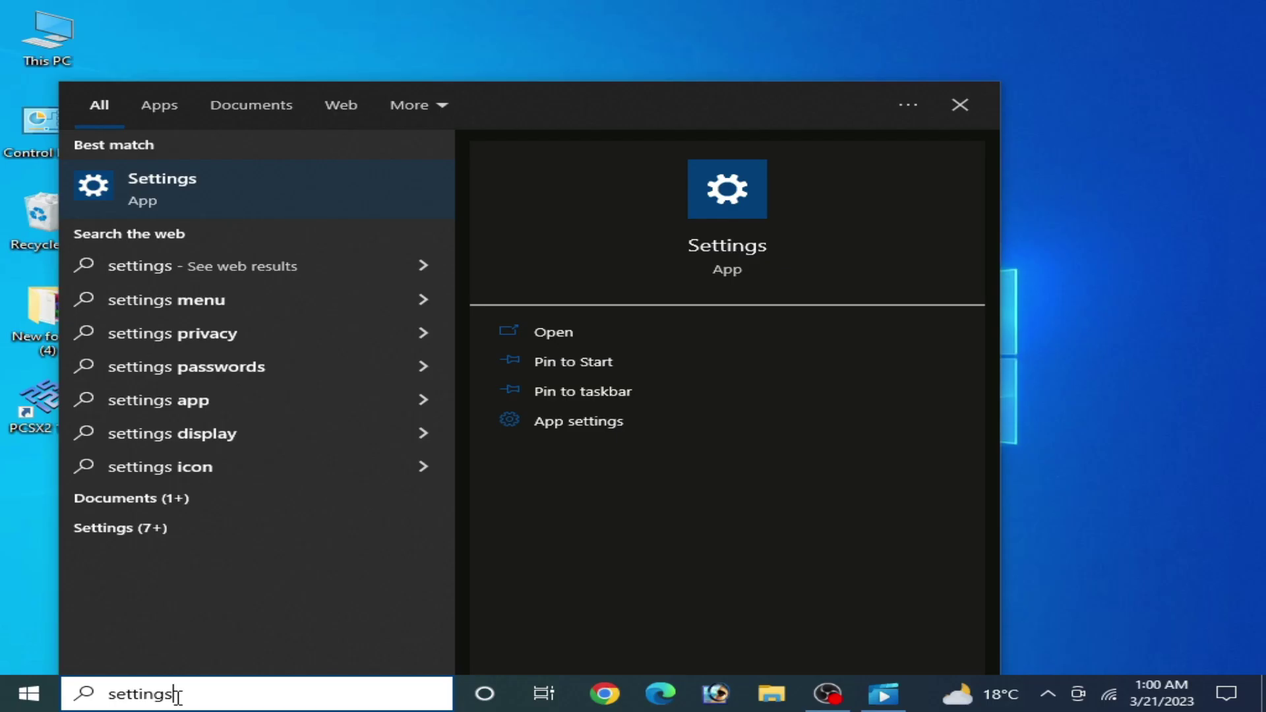
click(192, 184)
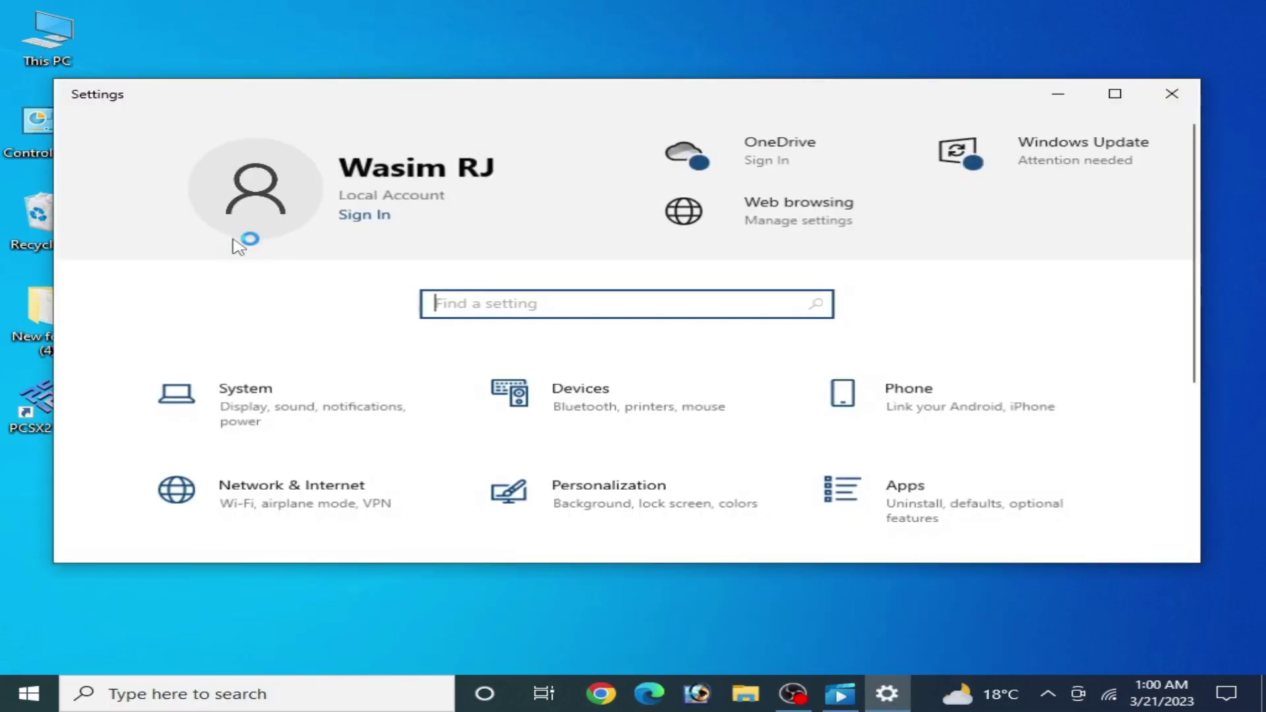
scroll(1195, 297, down, 5)
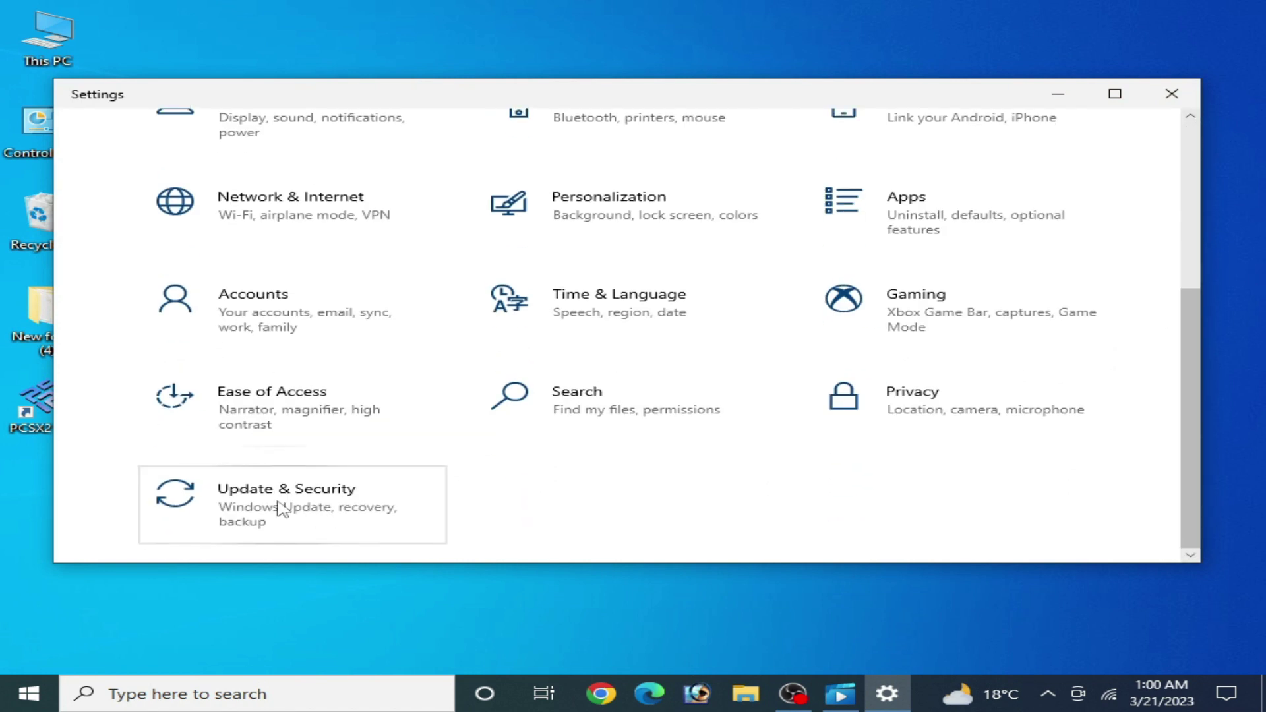
click(280, 506)
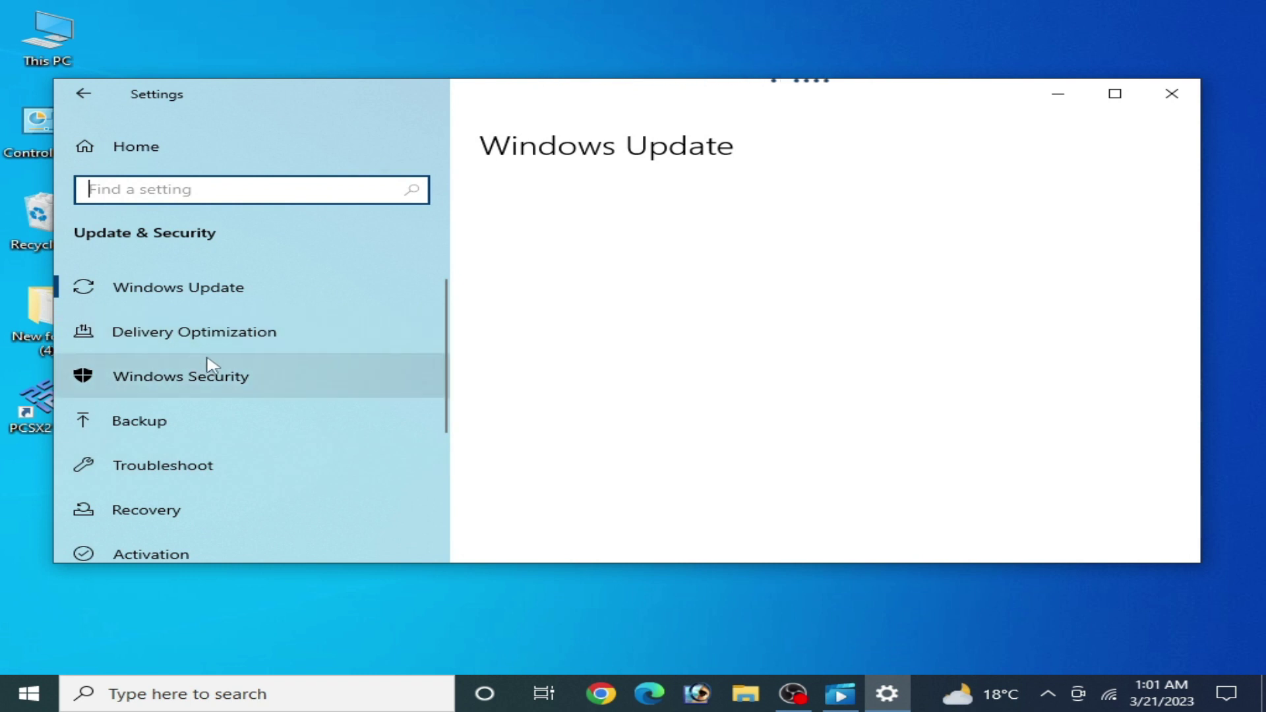
- Turn off Controlled folder access in Windows Security's Virus & threat protection settings and close the Windows Security and Settings windows
click(201, 382)
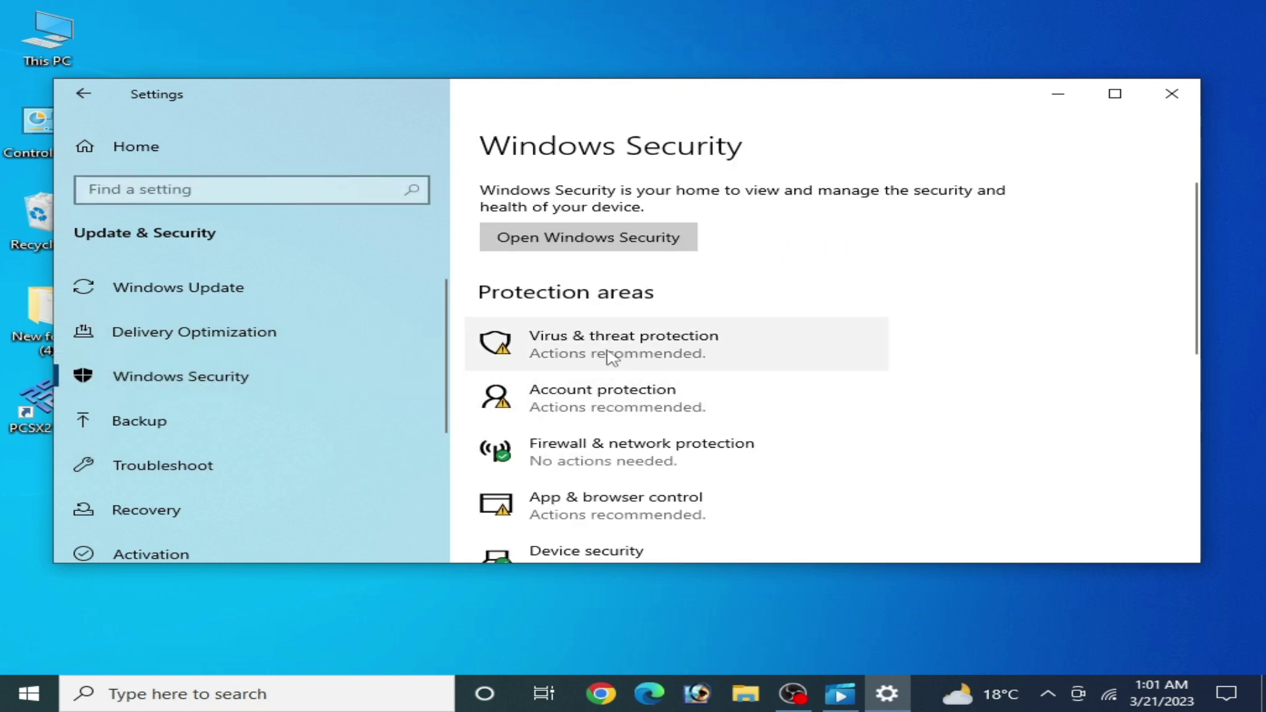
click(612, 350)
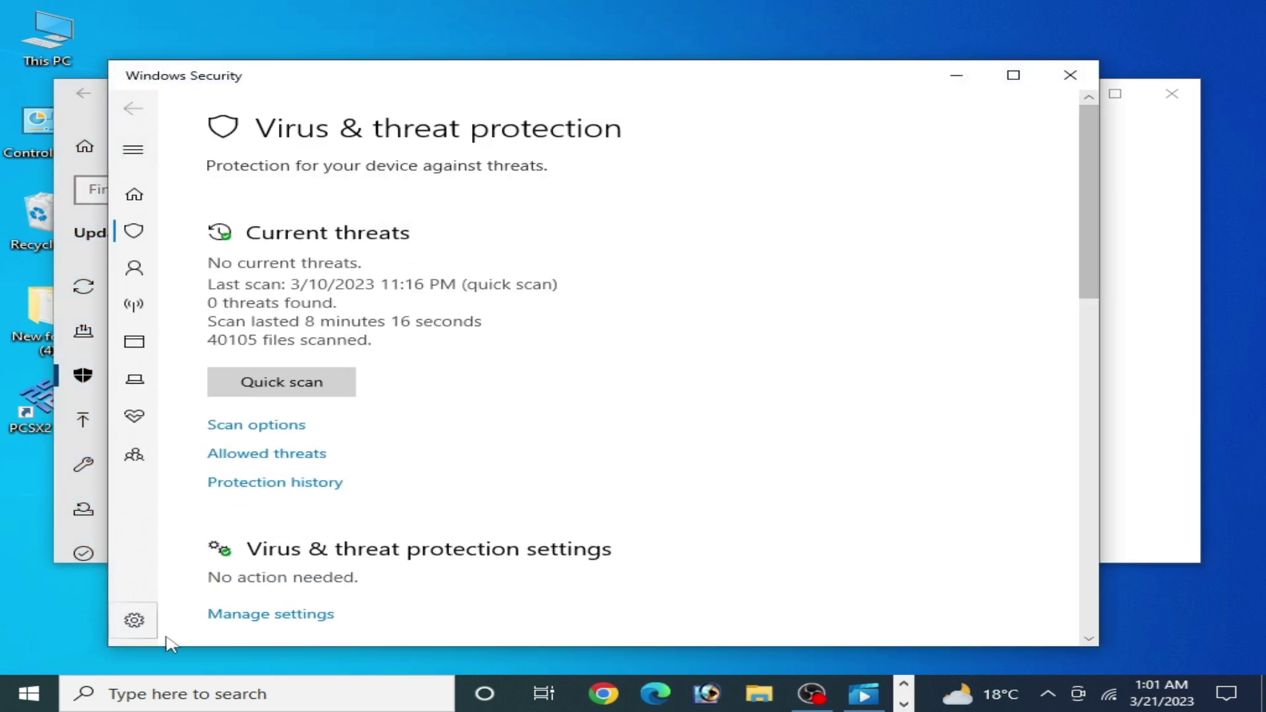
click(256, 614)
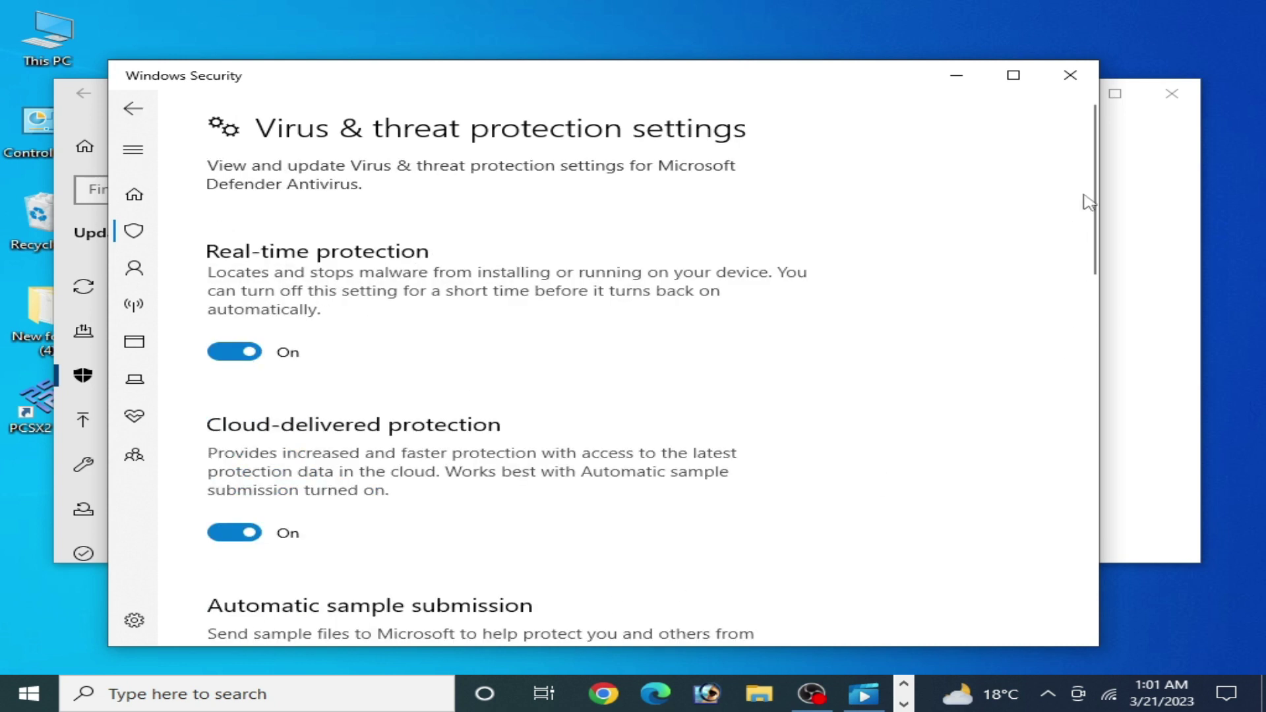
drag(1082, 189, 1106, 410)
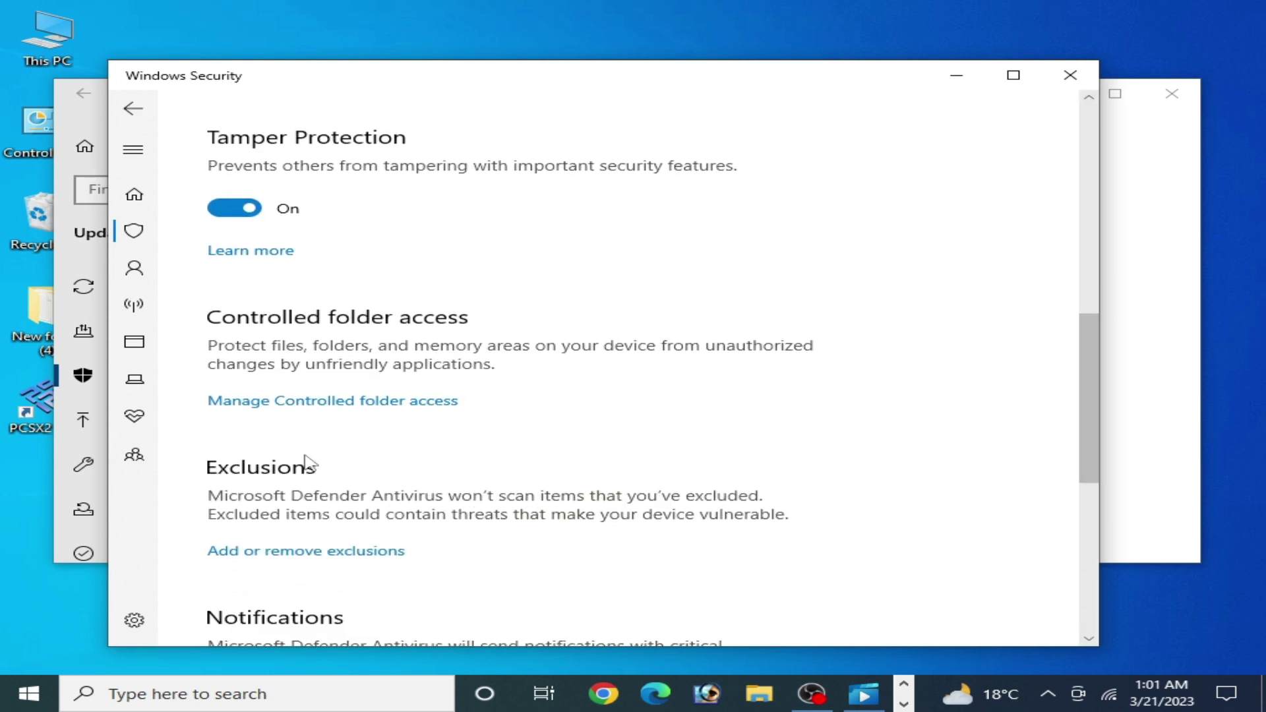
click(319, 402)
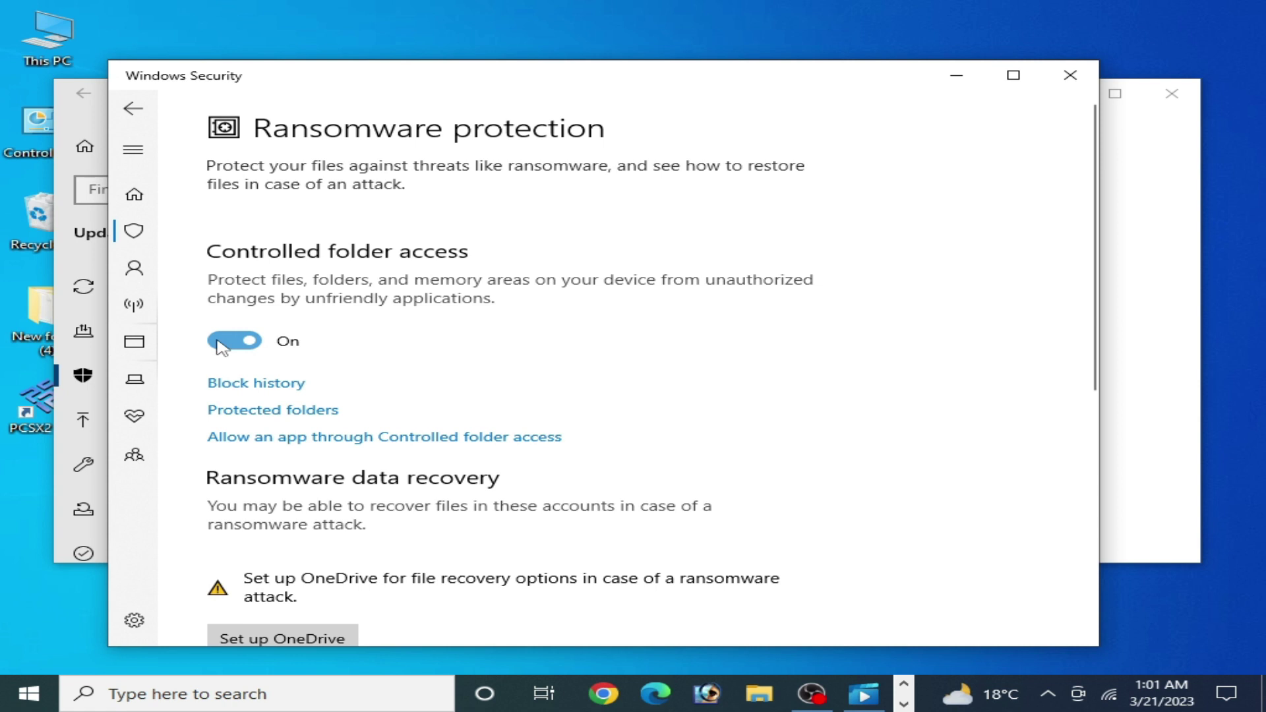
click(218, 343)
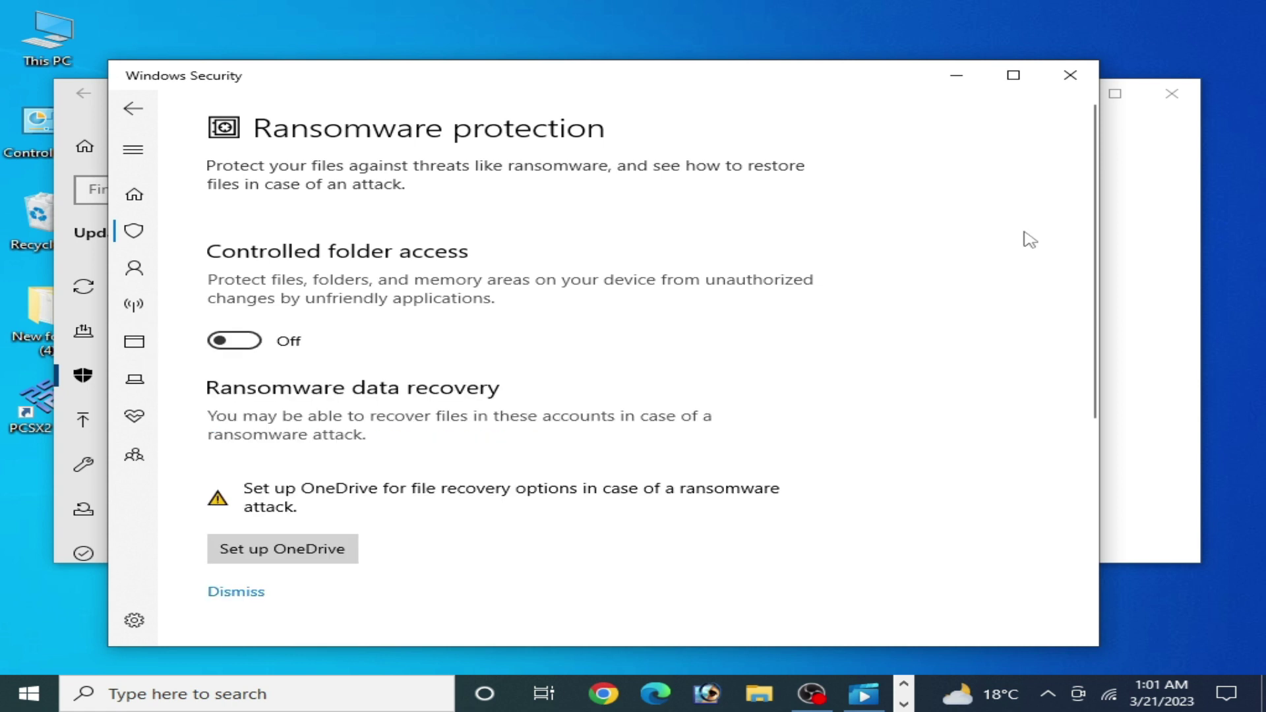
click(1070, 75)
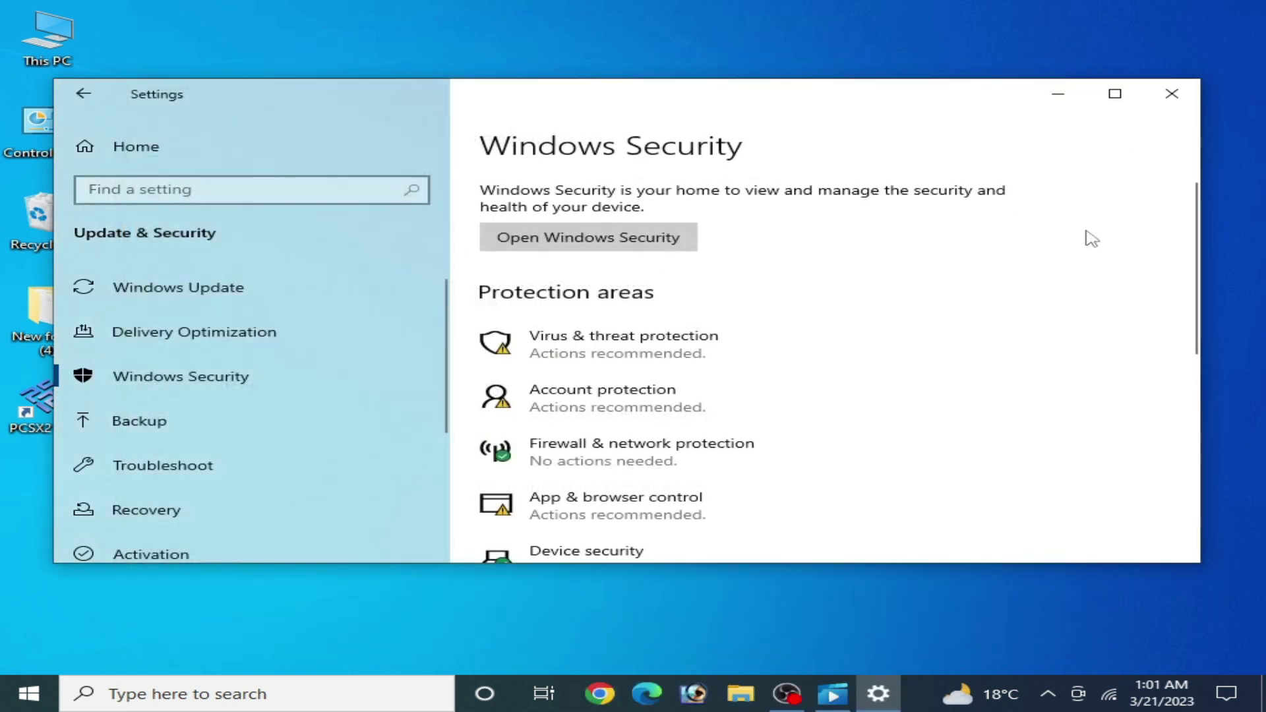
click(1197, 105)
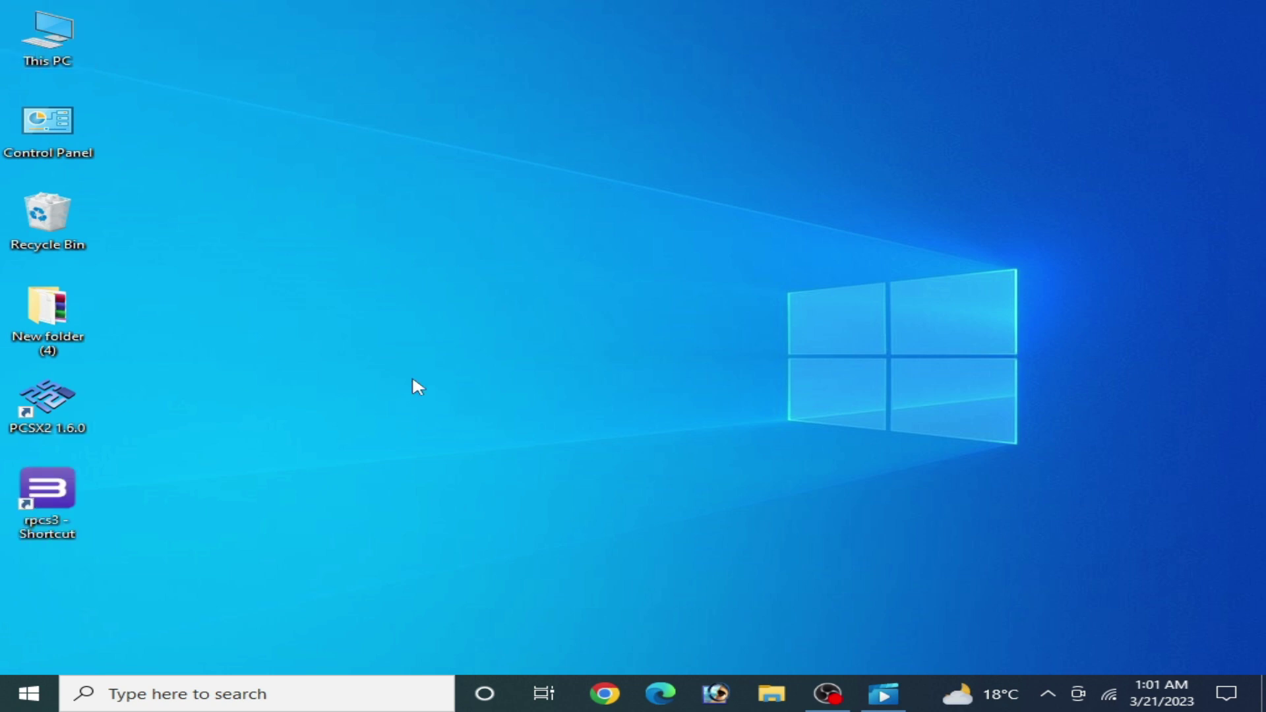
- Open the file location of the rpcs3 desktop shortcut and run the rpcs3 application there as administrator, moving its window into full view
right_click(42, 504)
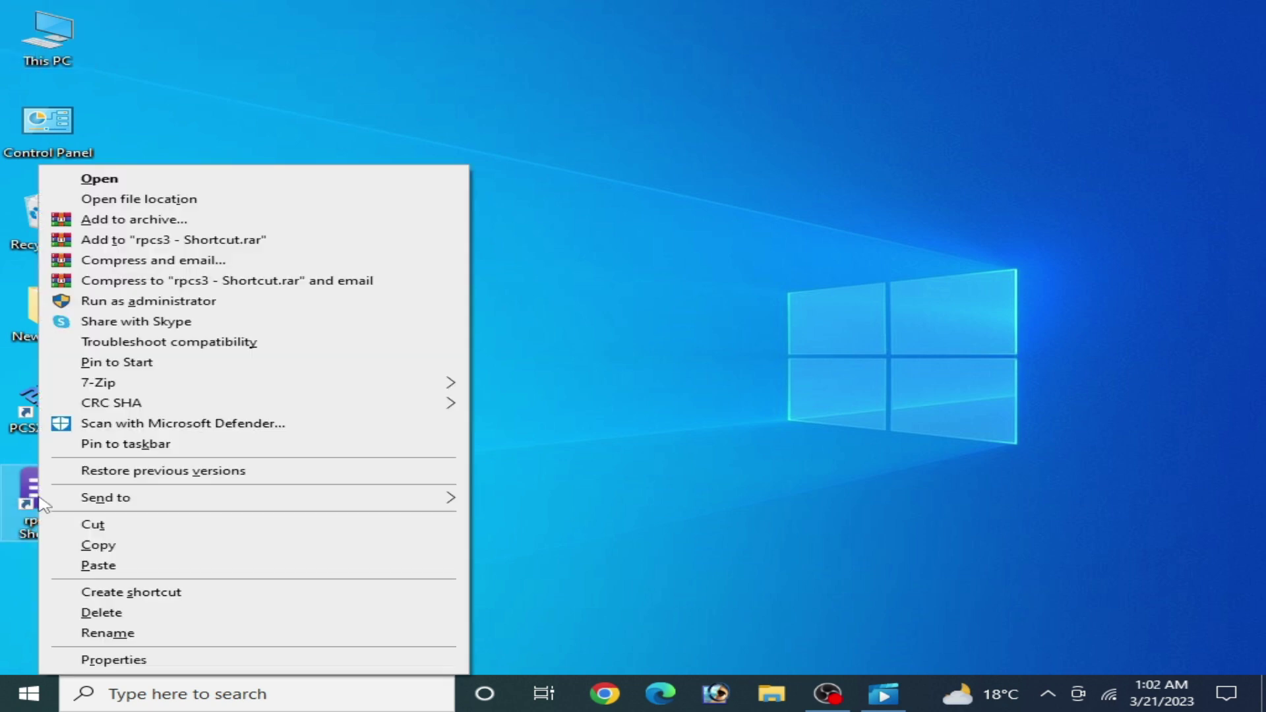
click(113, 207)
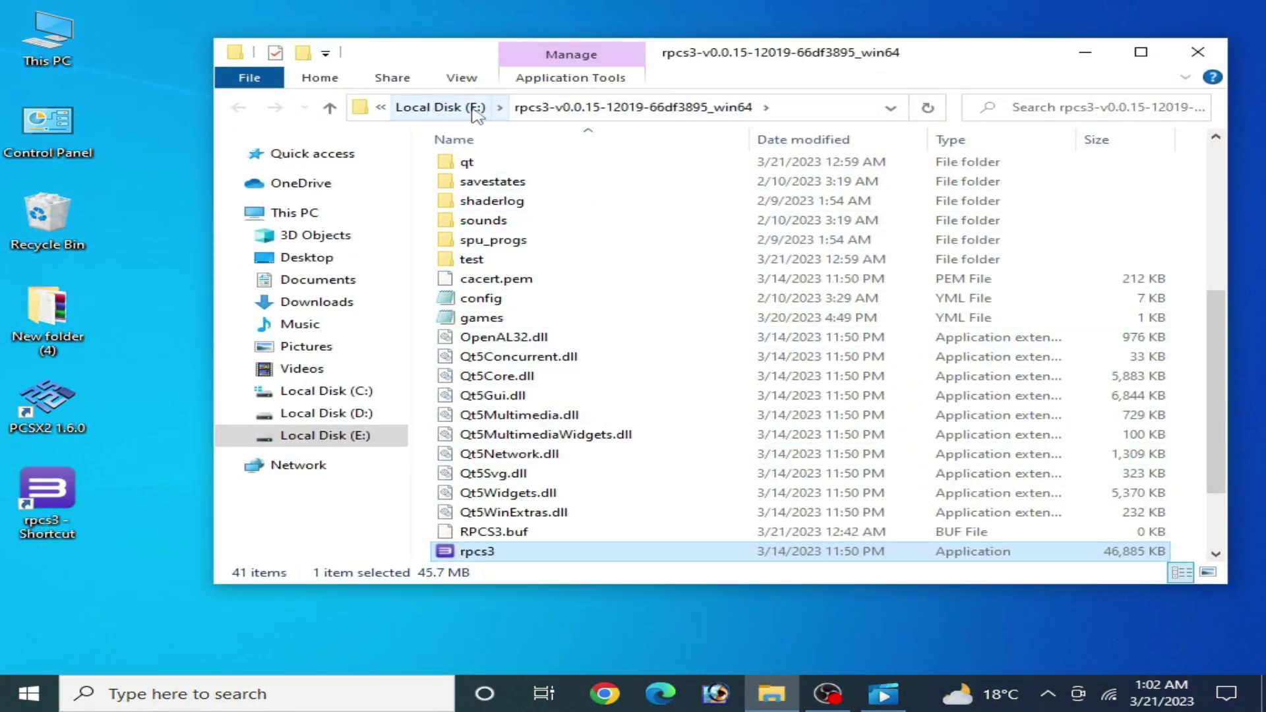
right_click(463, 557)
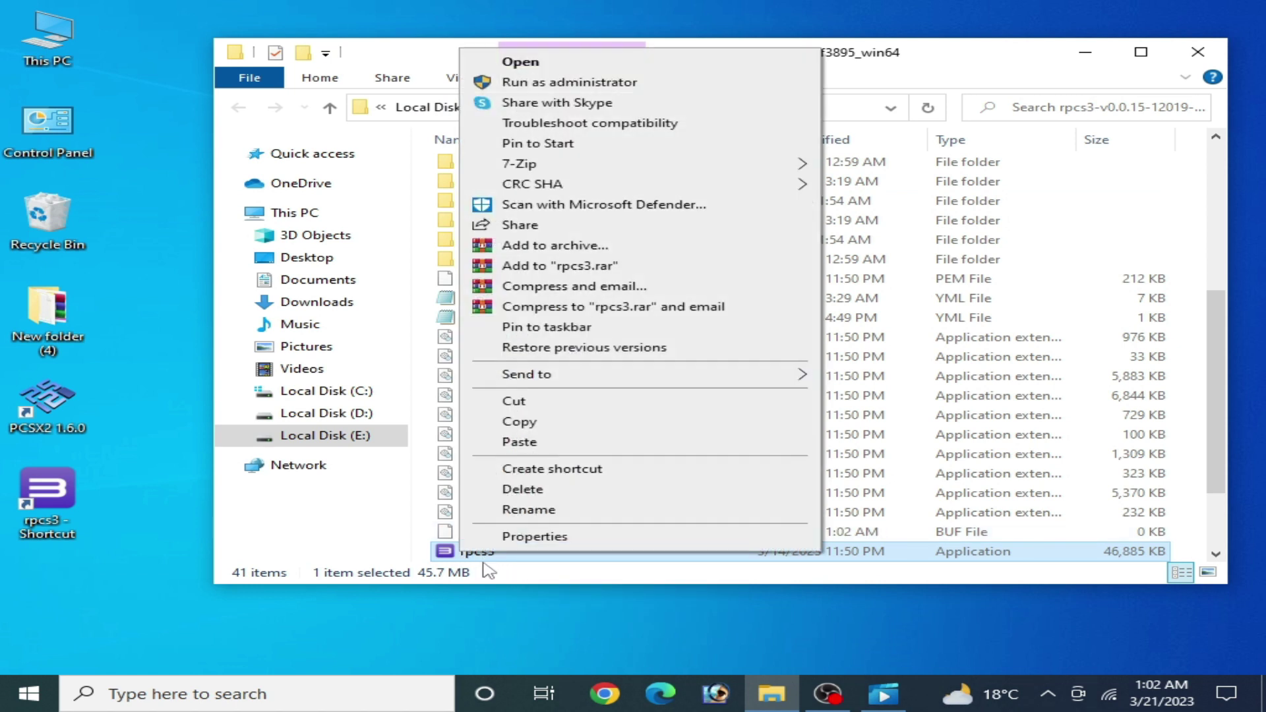
click(559, 82)
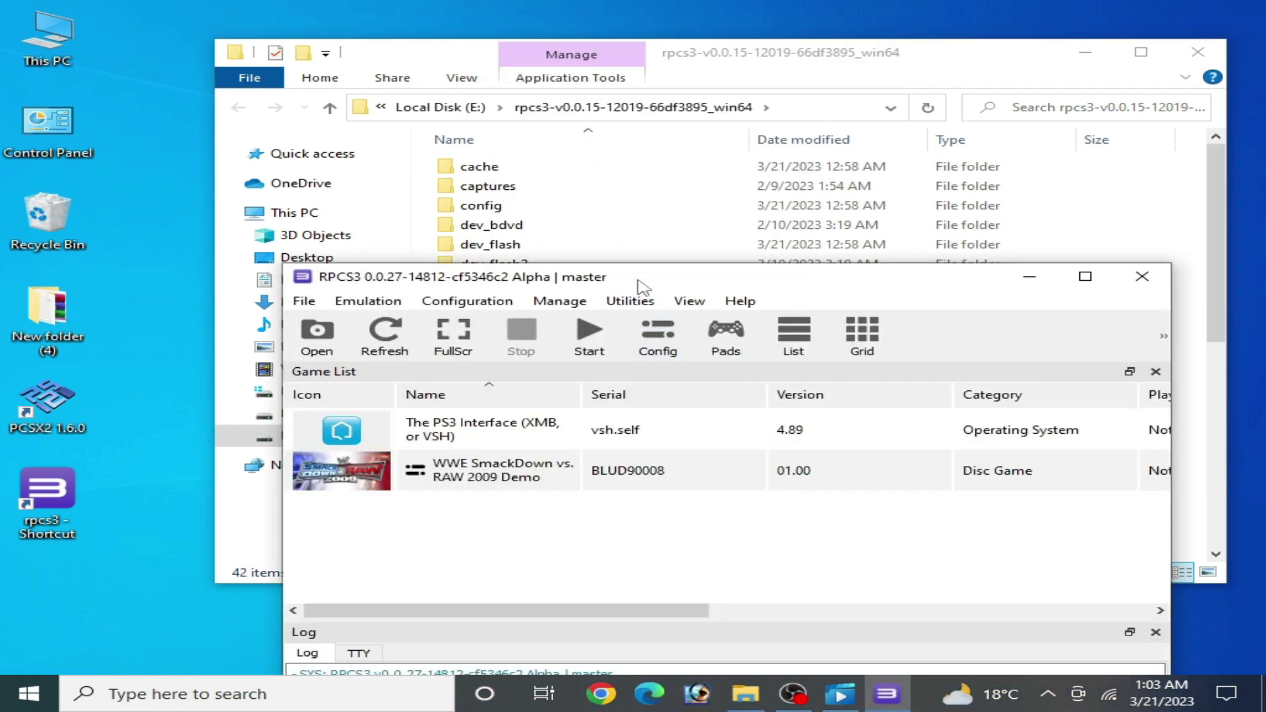
drag(639, 285, 566, 104)
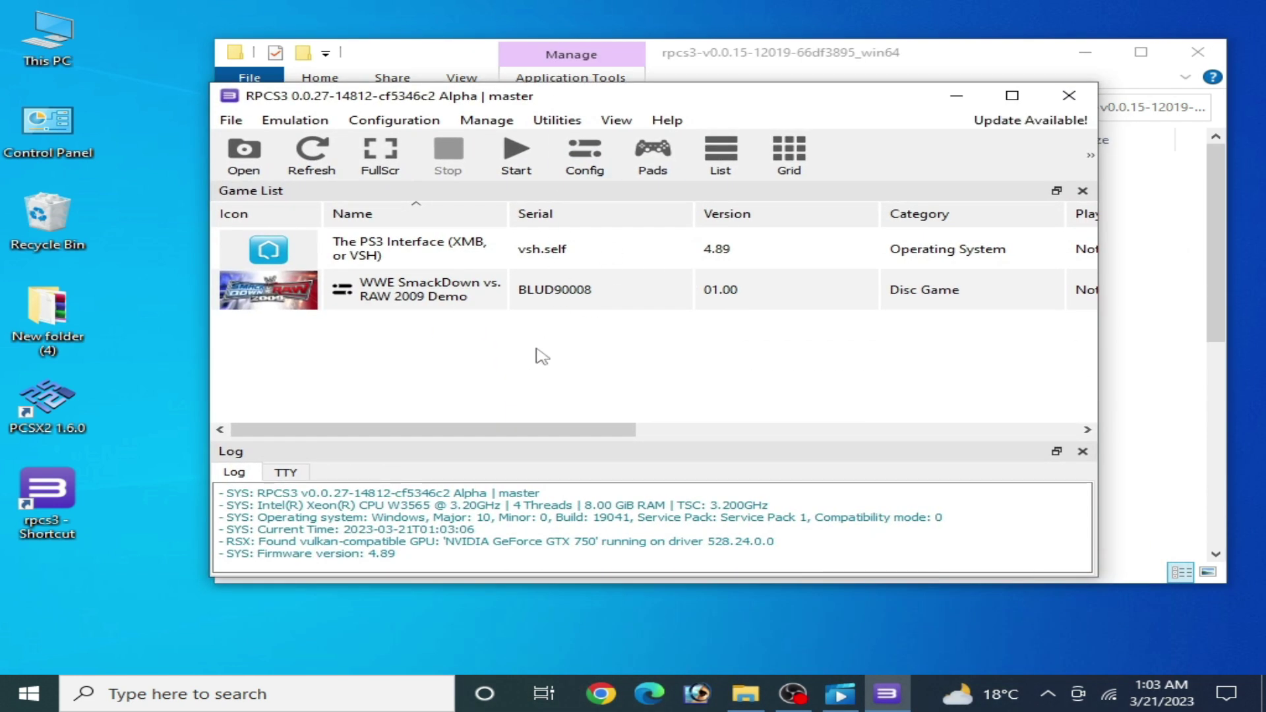